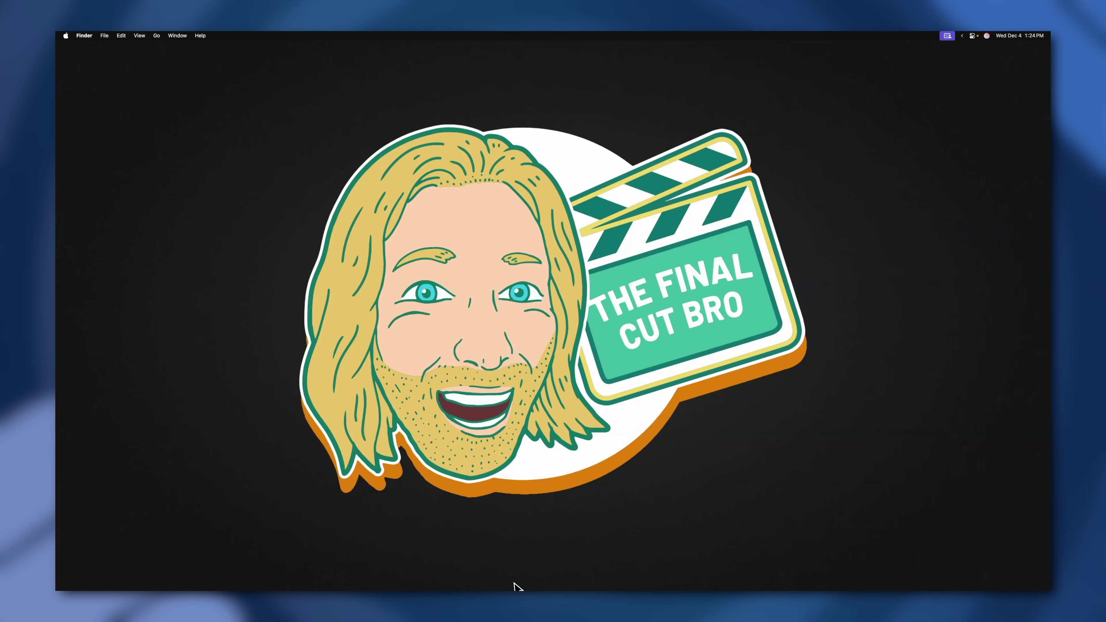
Step: Switch to Motion and open the project browser to start a new project
left_click(498, 563)
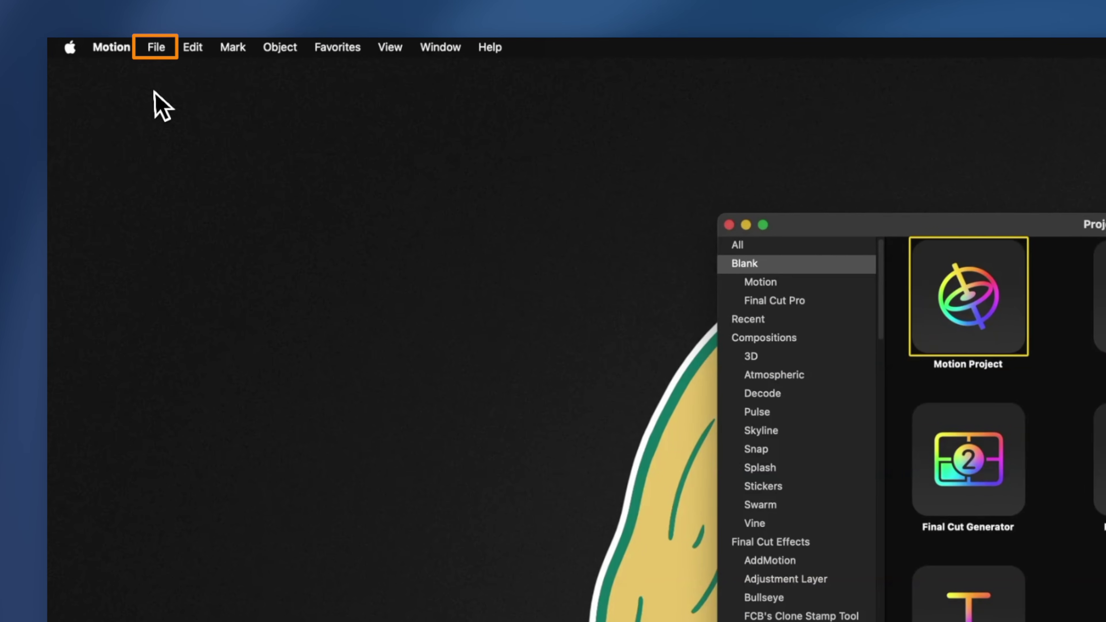
left_click(155, 49)
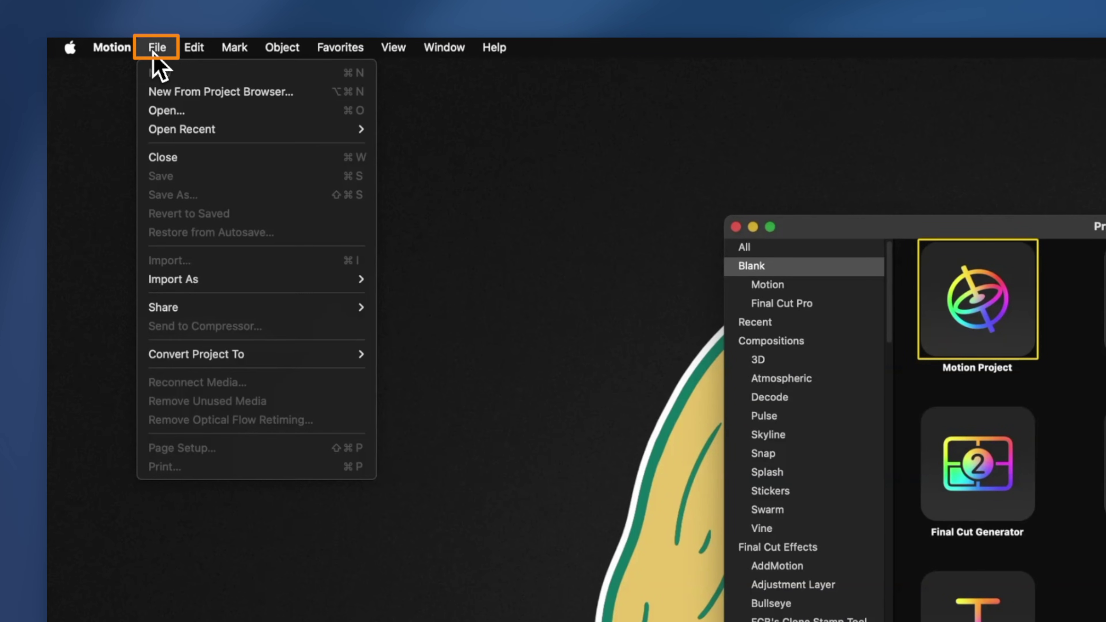
left_click(156, 100)
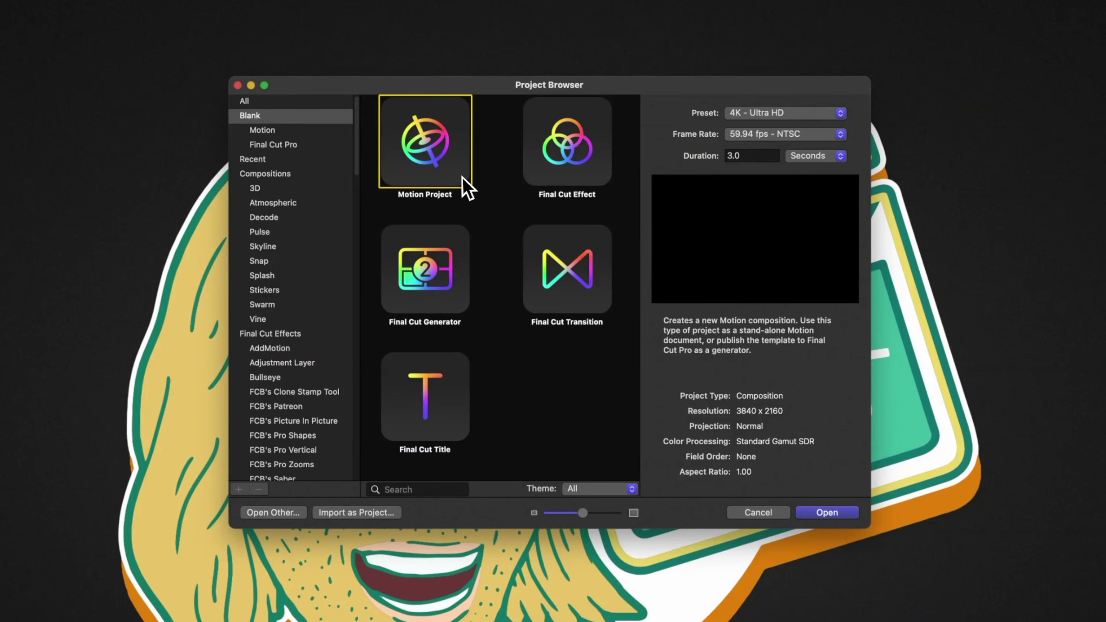
Step: Create a new Final Cut Title project with the frame rate set to 29.97 fps - NTSC
left_click(564, 169)
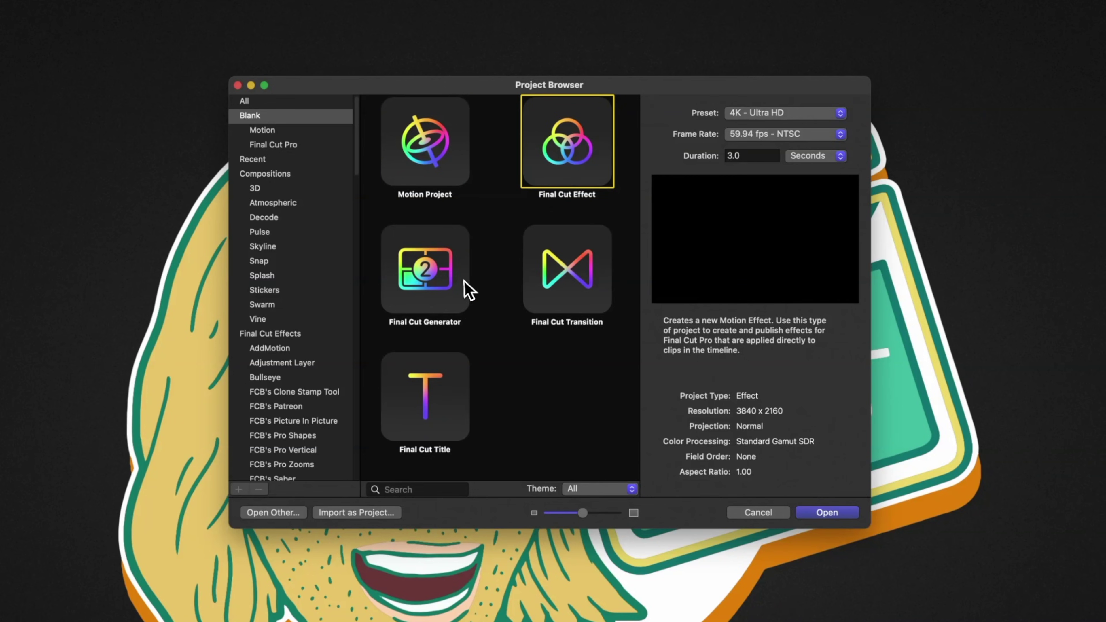
left_click(462, 290)
left_click(547, 308)
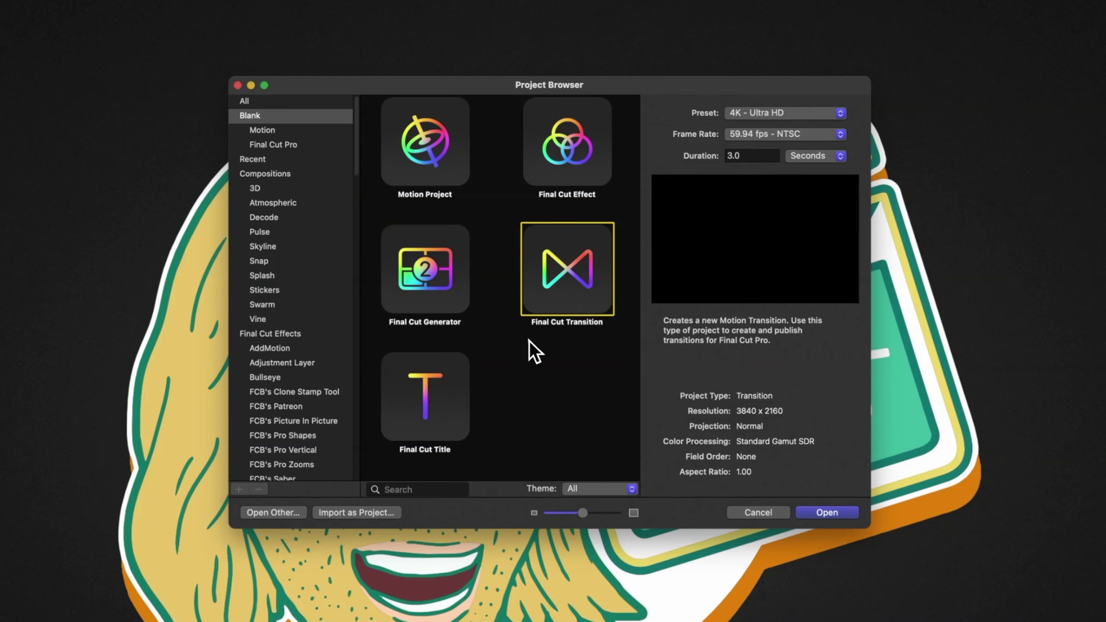
left_click(467, 397)
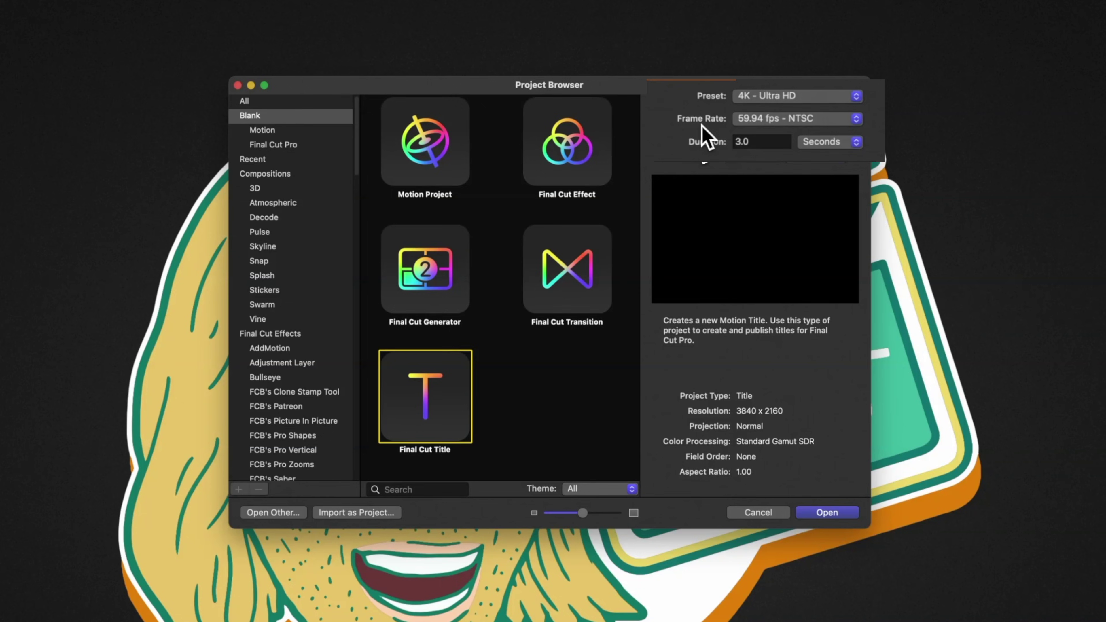
left_click(739, 135)
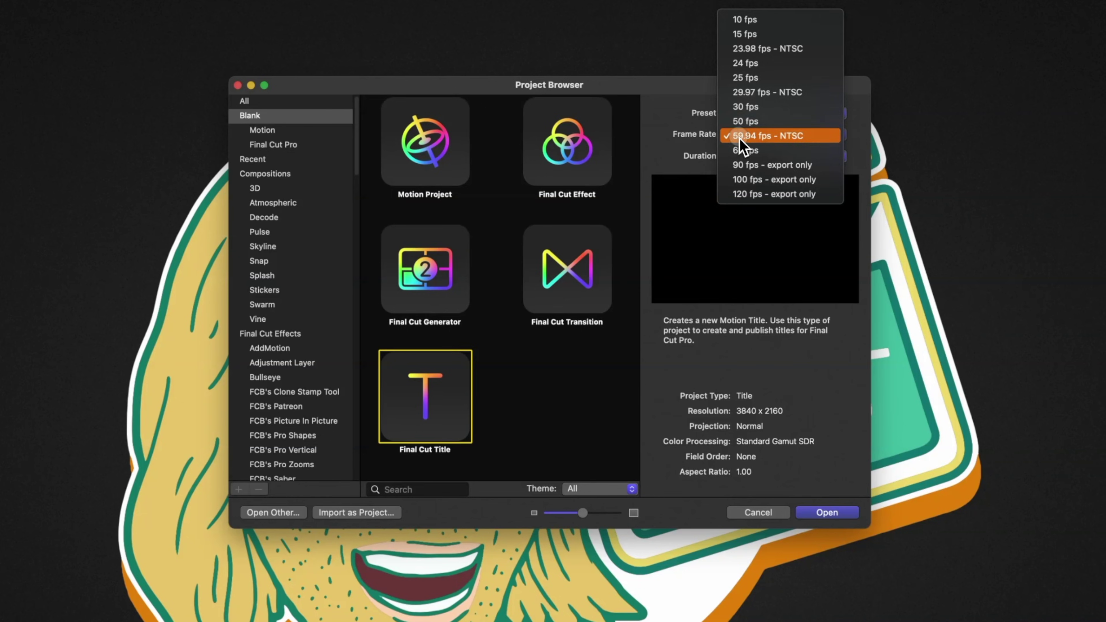
left_click(821, 94)
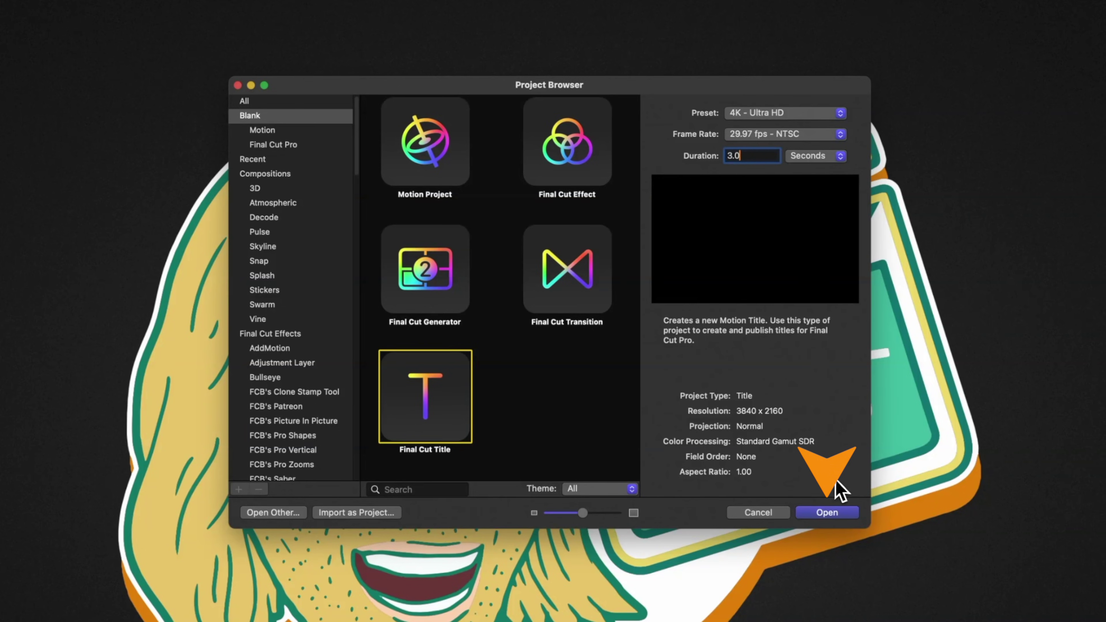
left_click(846, 514)
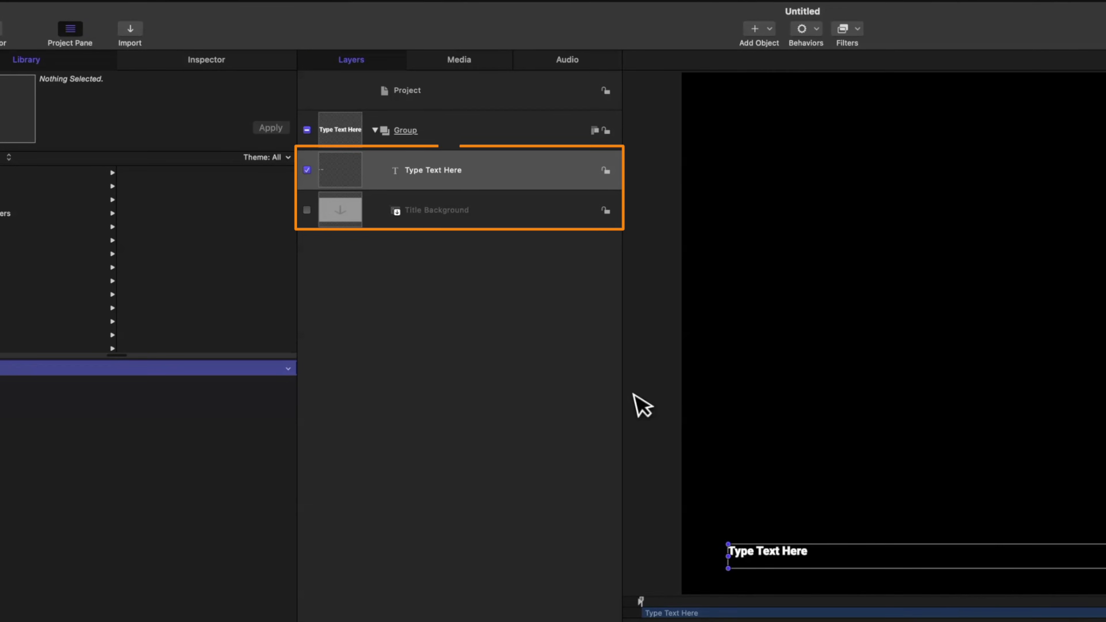
Step: Delete the Type Text Here and Title Background layers from the group
left_click(468, 174)
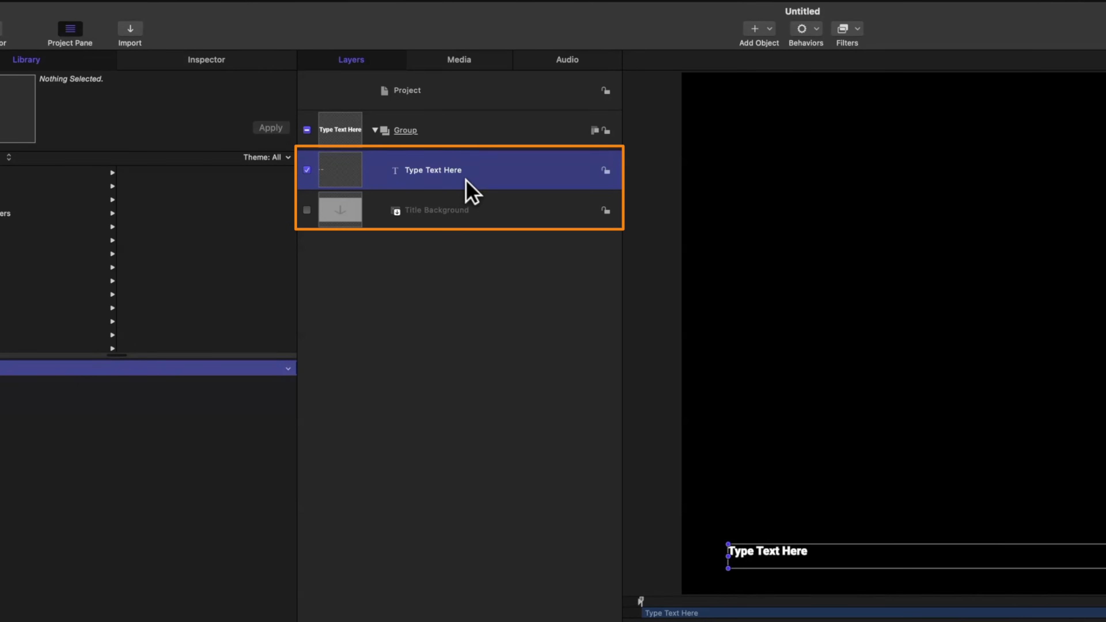
left_click(468, 210)
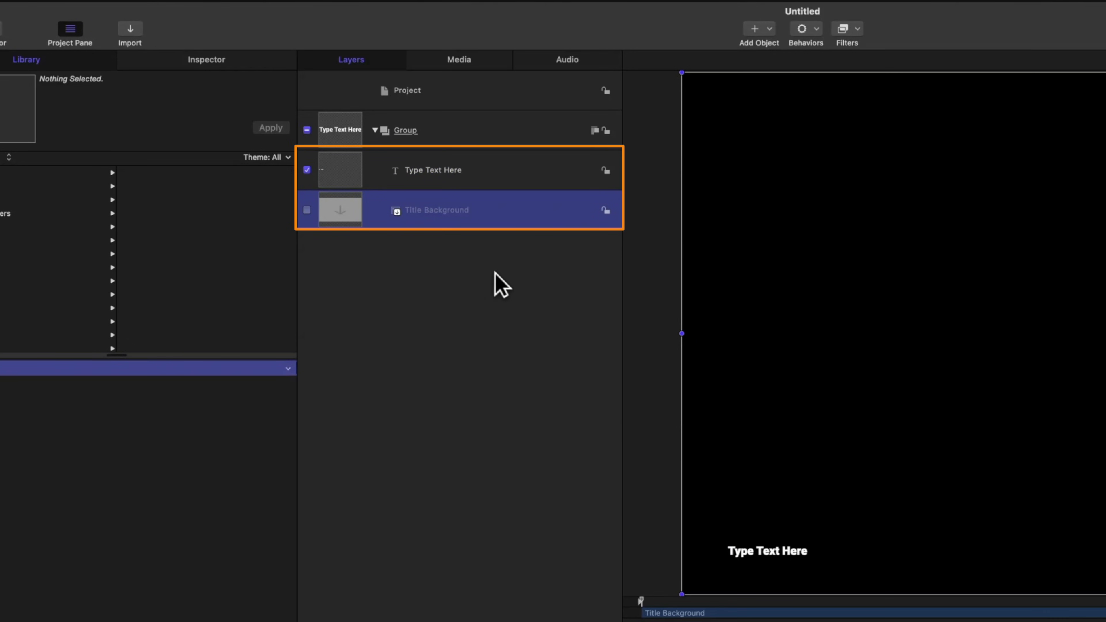
left_click(488, 166, "shift")
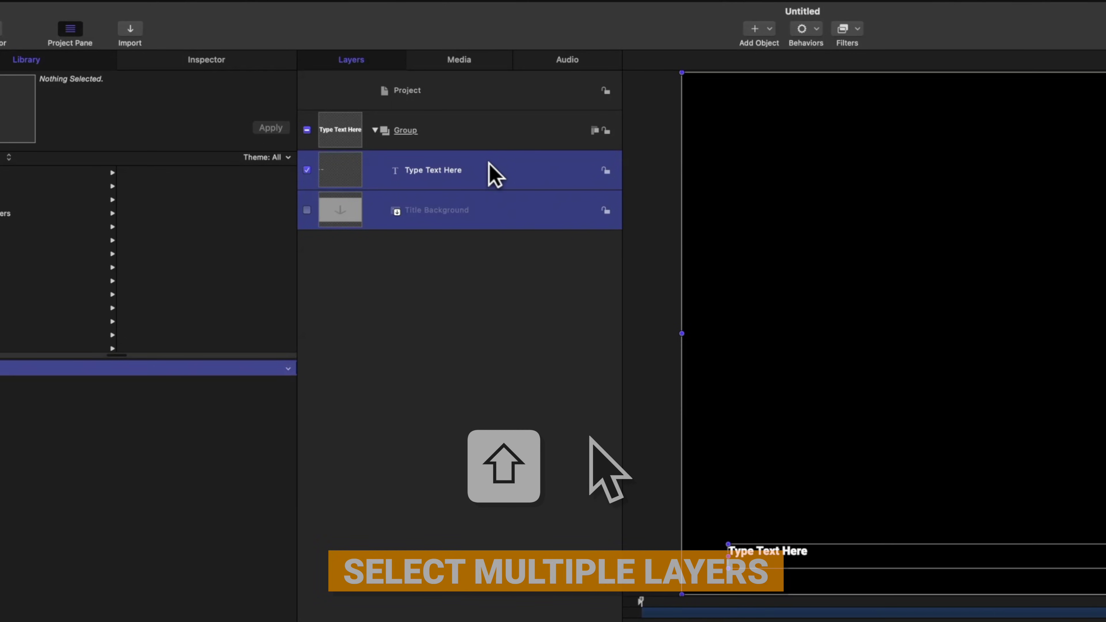
key("Delete")
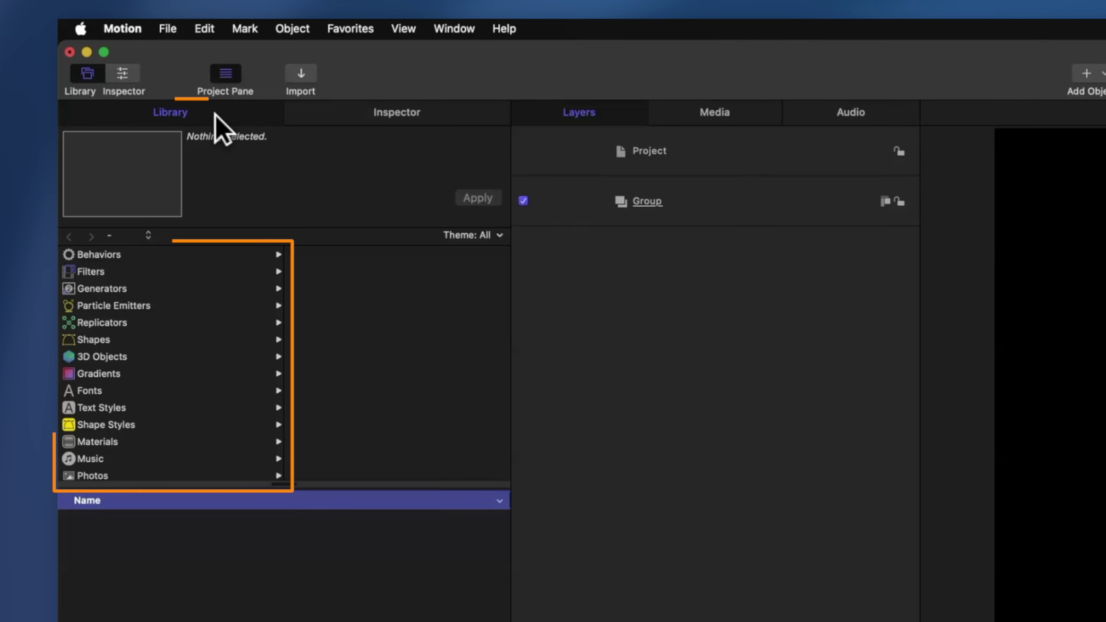
Step: Add the Two Color Ray generator from the library to the empty group
scroll(148, 264, "down", 3)
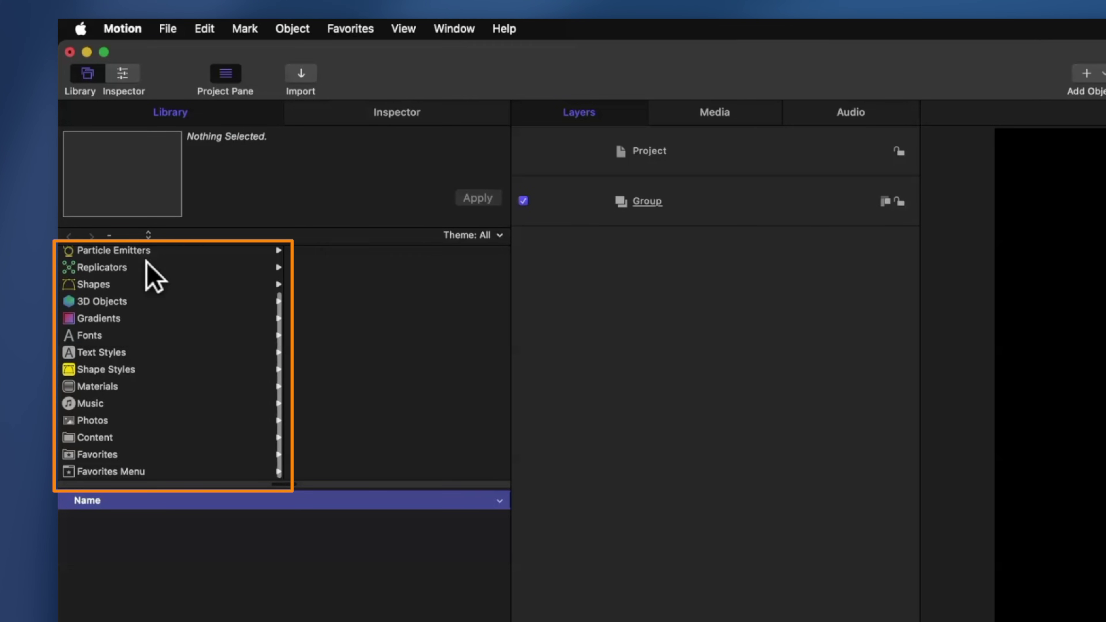
scroll(116, 445, "up", 3)
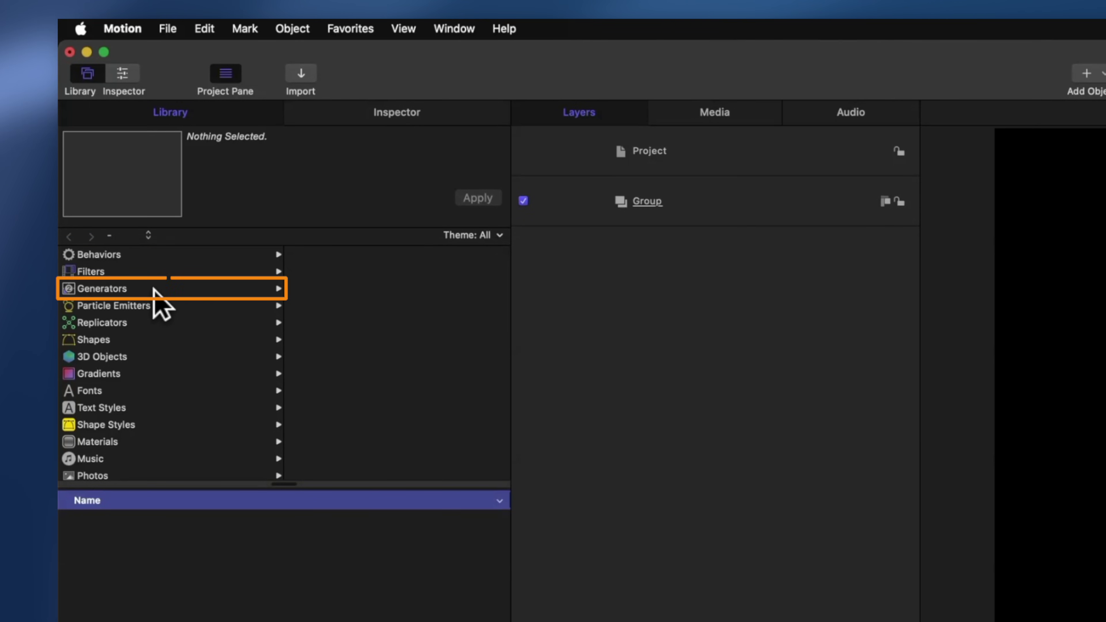
left_click(126, 289)
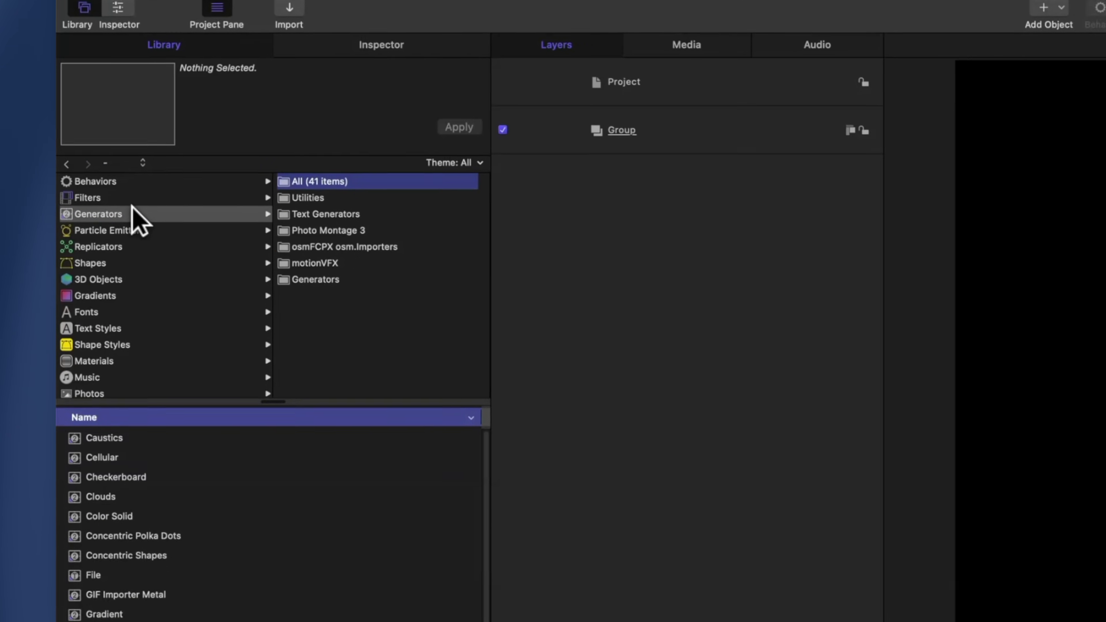
scroll(168, 518, "down", 3)
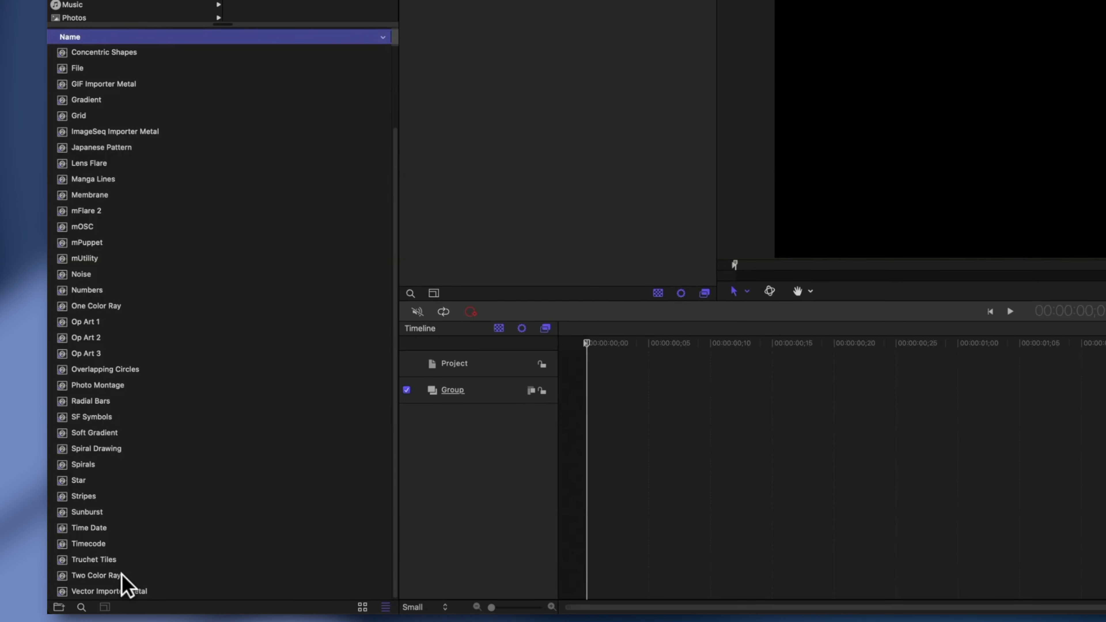
left_click_drag(121, 575, 1012, 77)
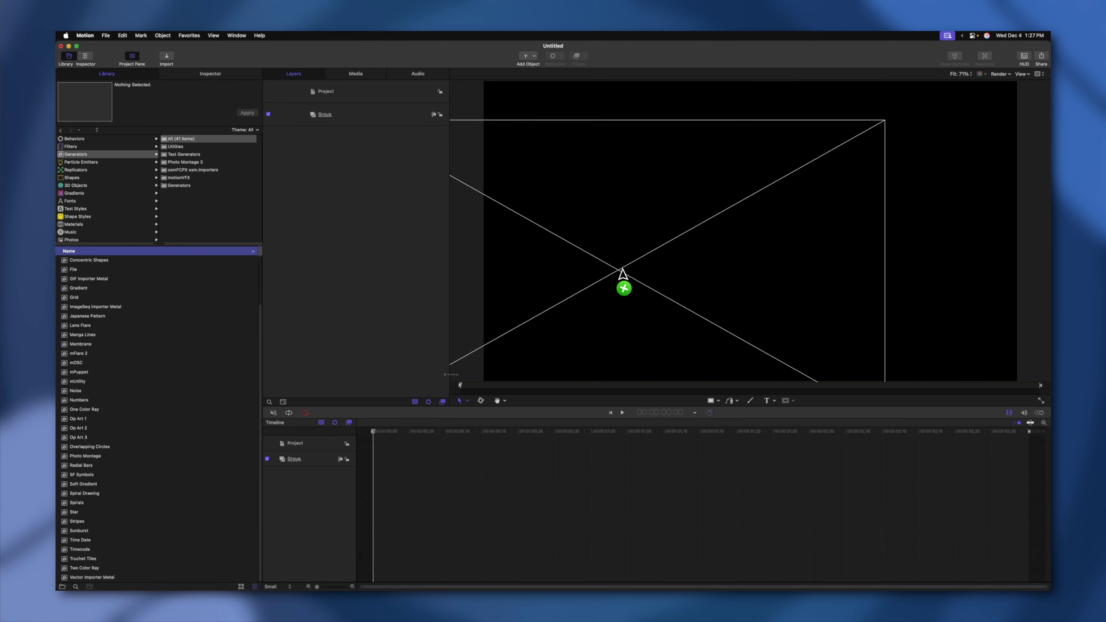
left_click_drag(622, 272, 343, 117)
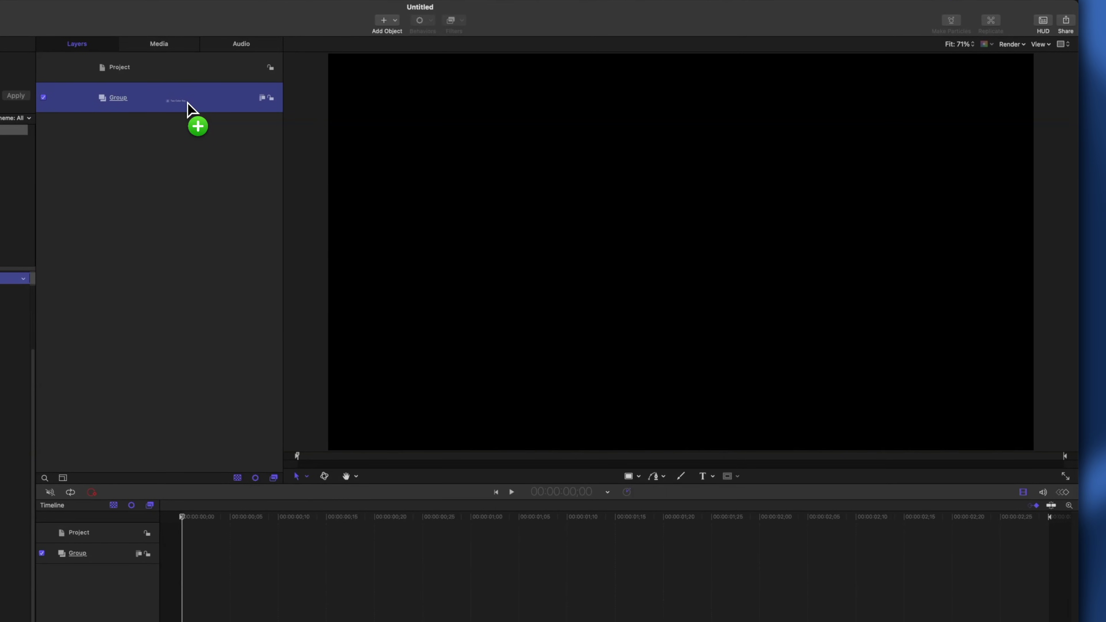
left_click_drag(187, 103, 173, 106)
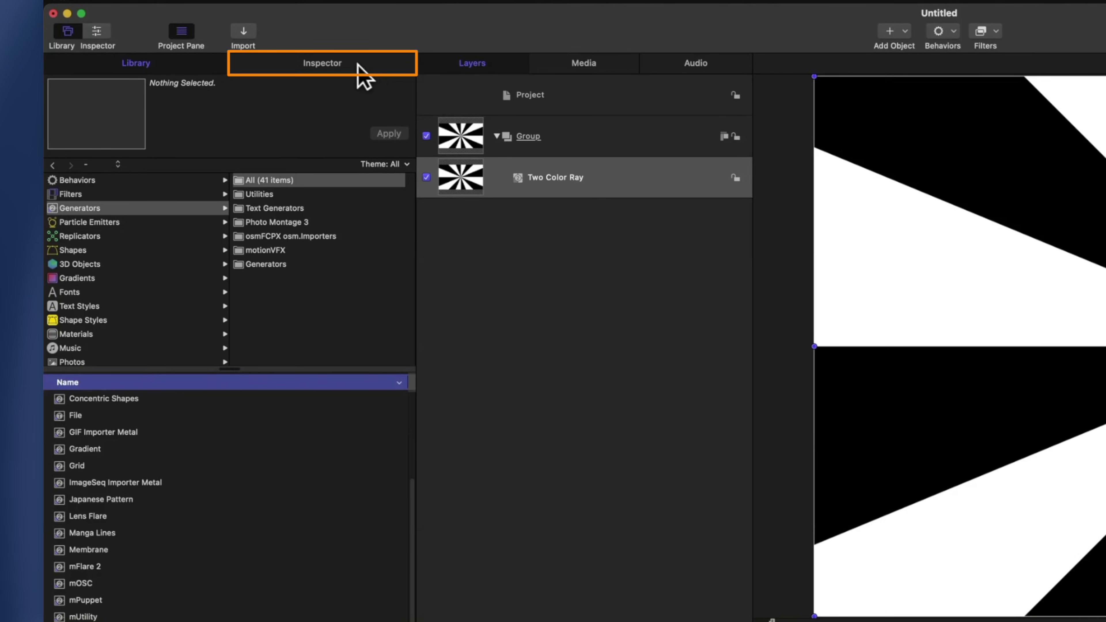
Step: Set the Two Color Ray generator's Color 1 to Orange and Color 2 to Teal Outline from the Apple palette
left_click(361, 70)
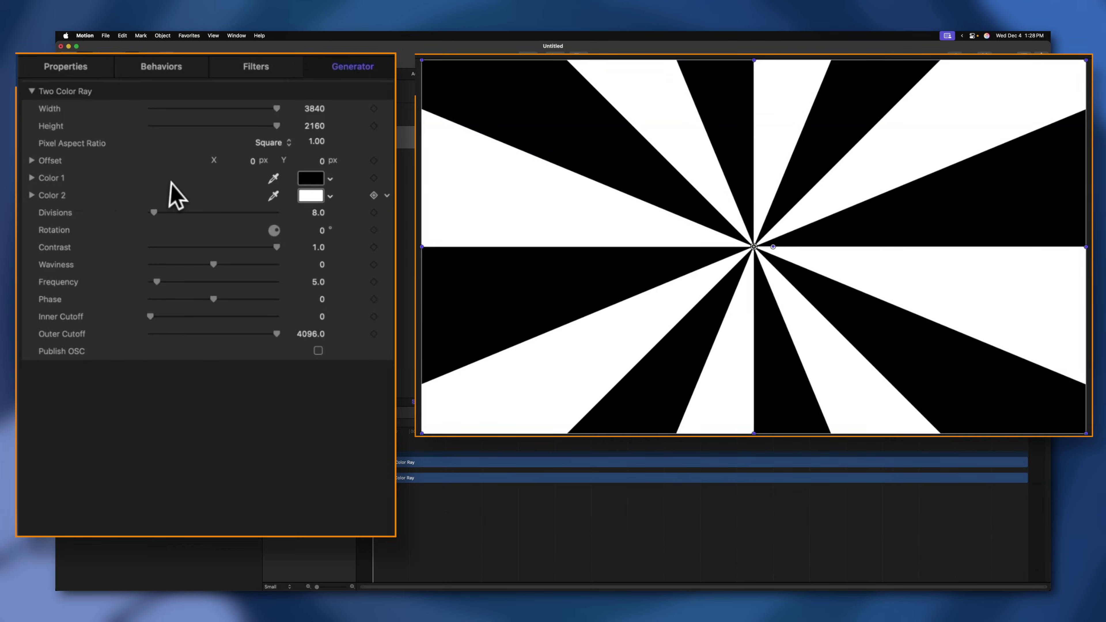
left_click(311, 179)
scroll(289, 387, "up", 3)
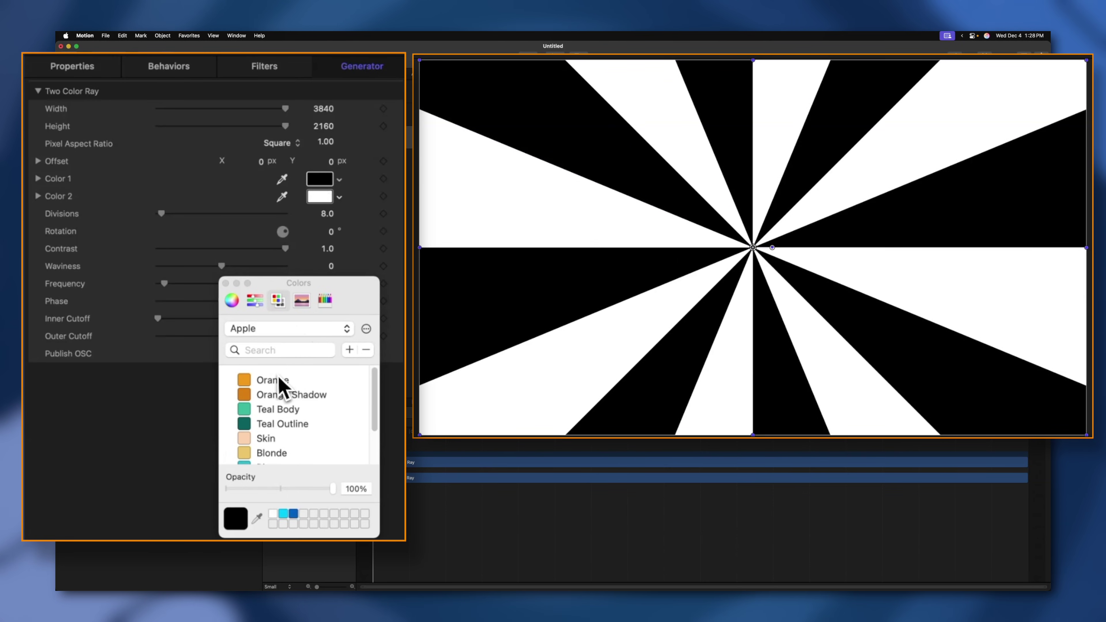
left_click(235, 378)
left_click(326, 201)
left_click(261, 399)
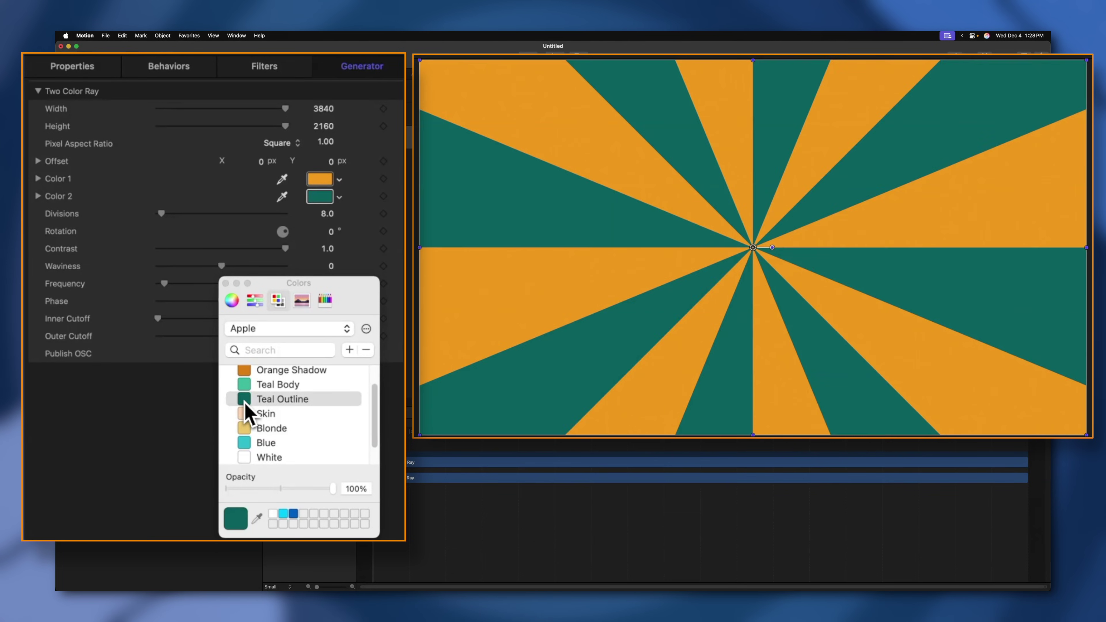
left_click(226, 283)
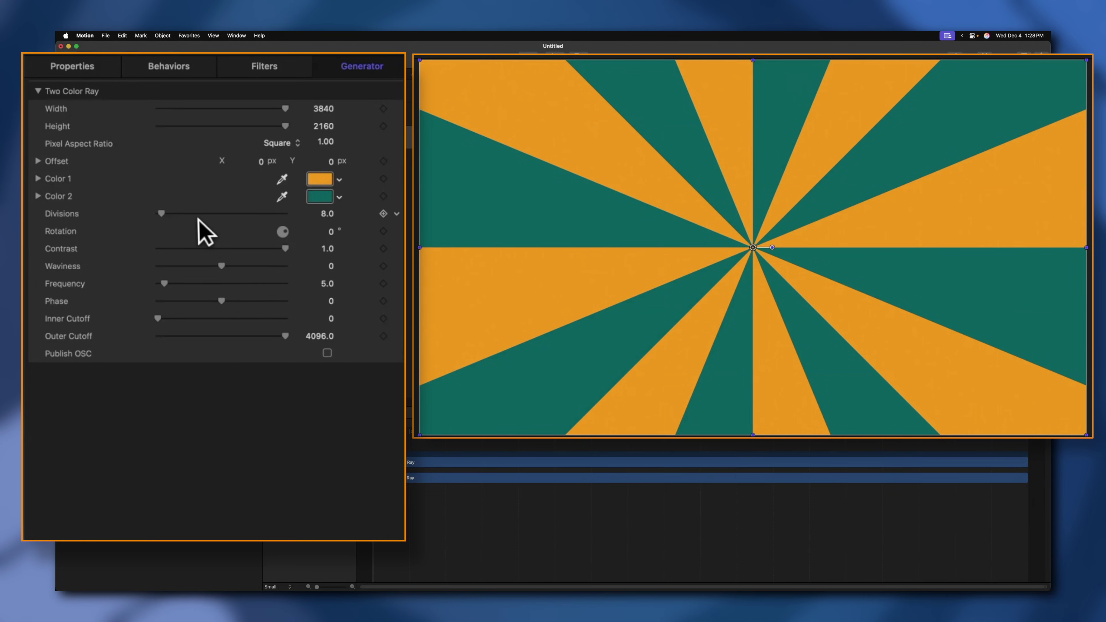
Step: Try out the ray generator's Divisions, Rotation and a Waviness of 9.0, and undo the waviness change
mouse_move(161, 213)
left_mouse_down()
mouse_move(170, 213)
mouse_move(161, 213)
left_mouse_up()
mouse_move(324, 231)
left_mouse_down()
mouse_move(331, 240)
mouse_move(250, 255)
mouse_move(244, 245)
mouse_move(317, 245)
left_mouse_up()
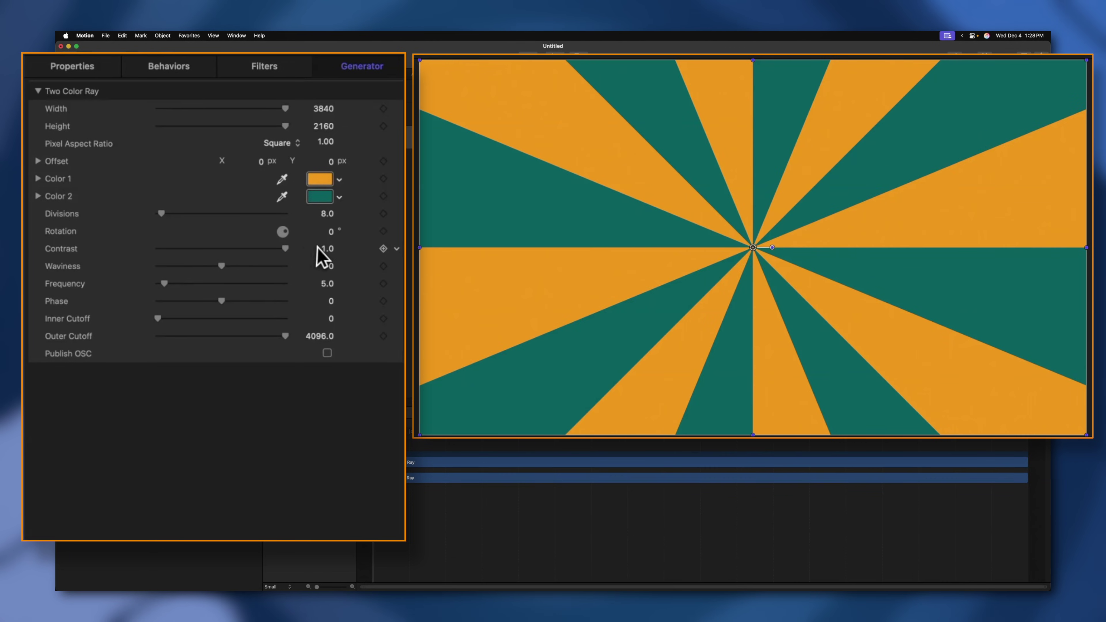
left_click_drag(221, 266, 280, 267)
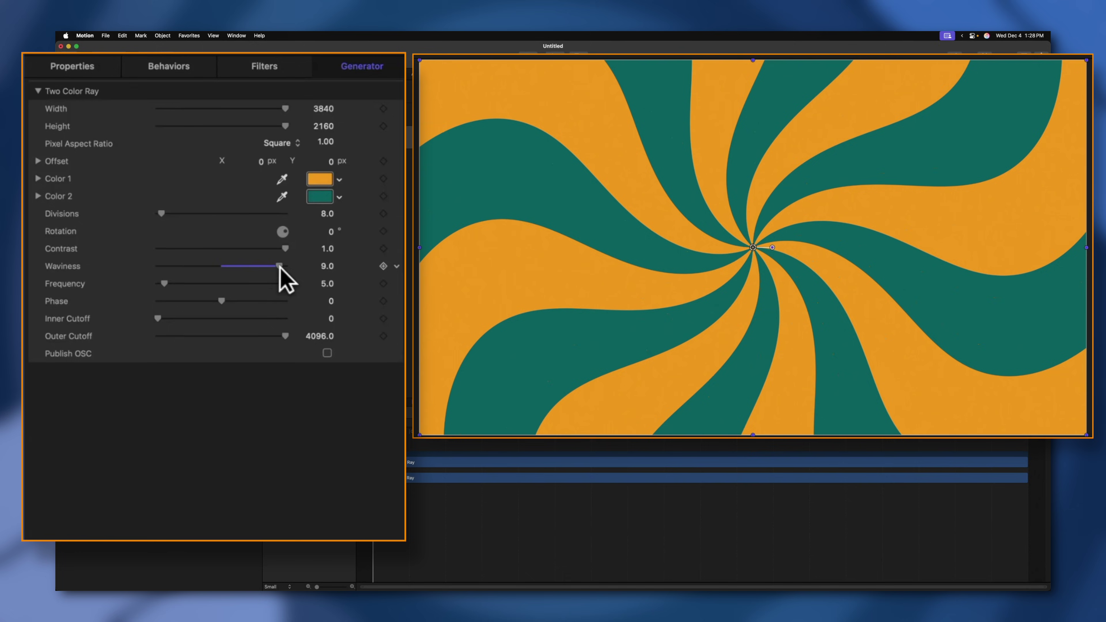
key("super+z")
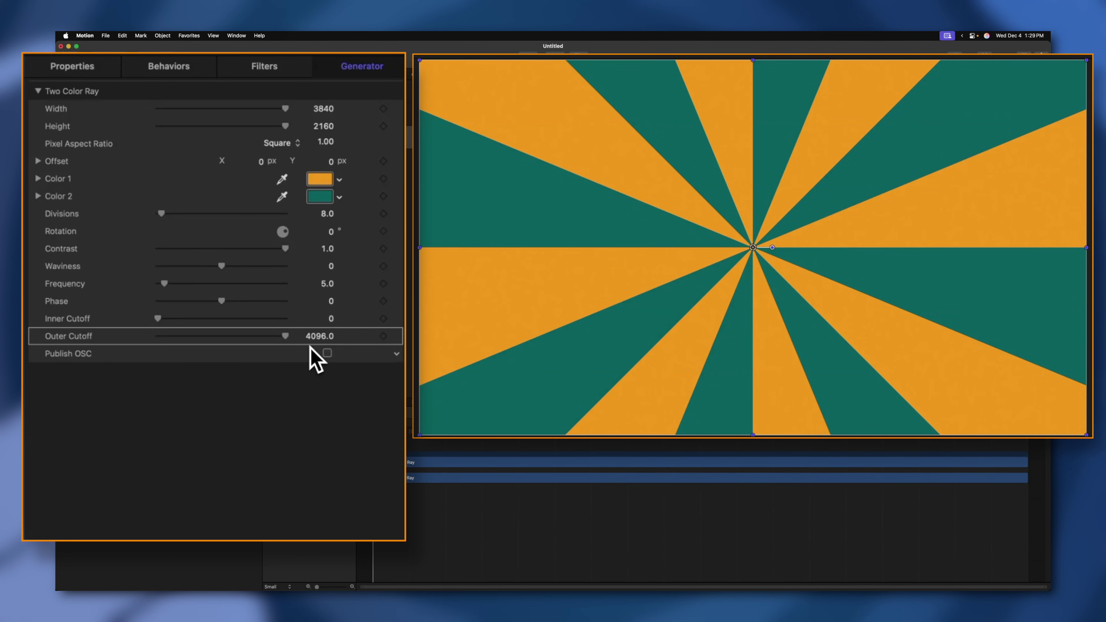
Step: Keyframe the ray generator's Outer Cutoff to grow from 0 at the project start to 4096 at one second
left_click_drag(286, 336, 139, 339)
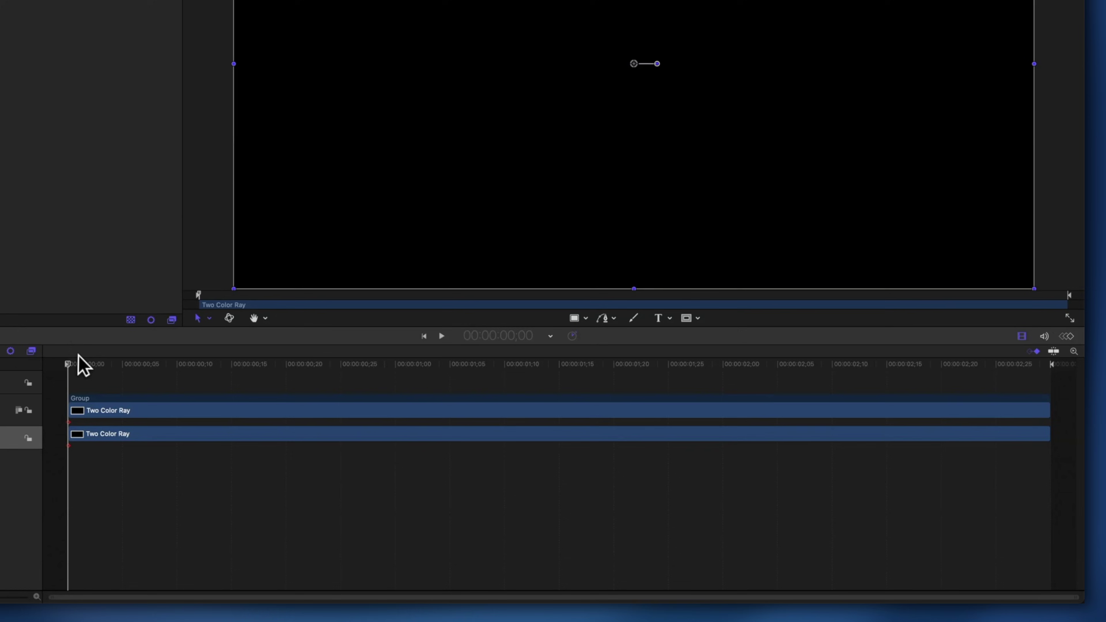
left_click_drag(79, 355, 209, 358)
left_click_drag(275, 349, 404, 351)
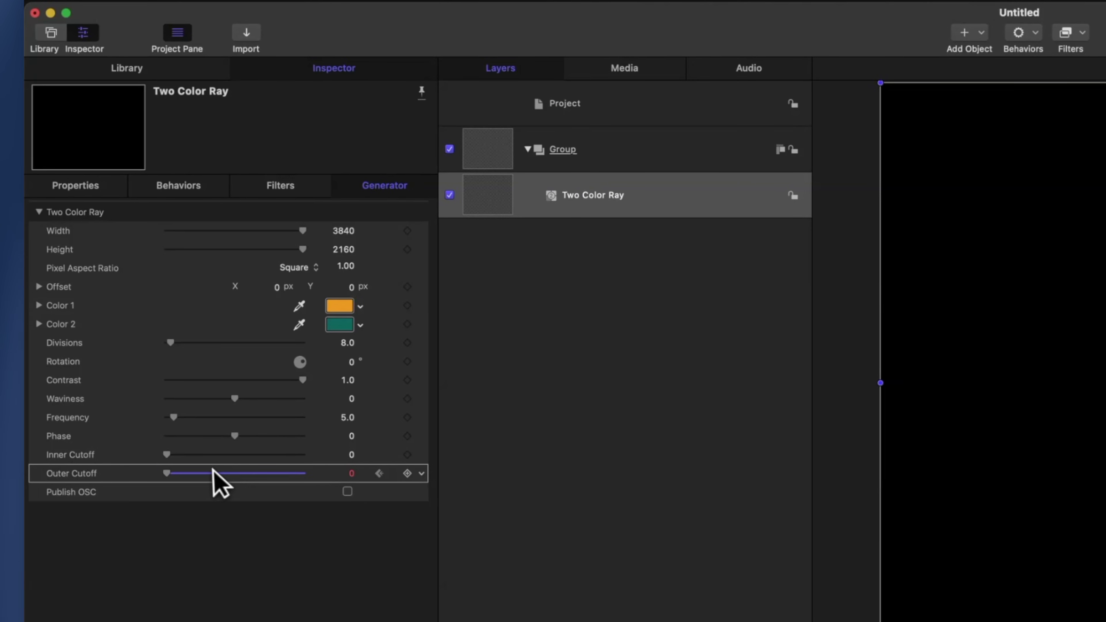
left_click_drag(176, 474, 342, 495)
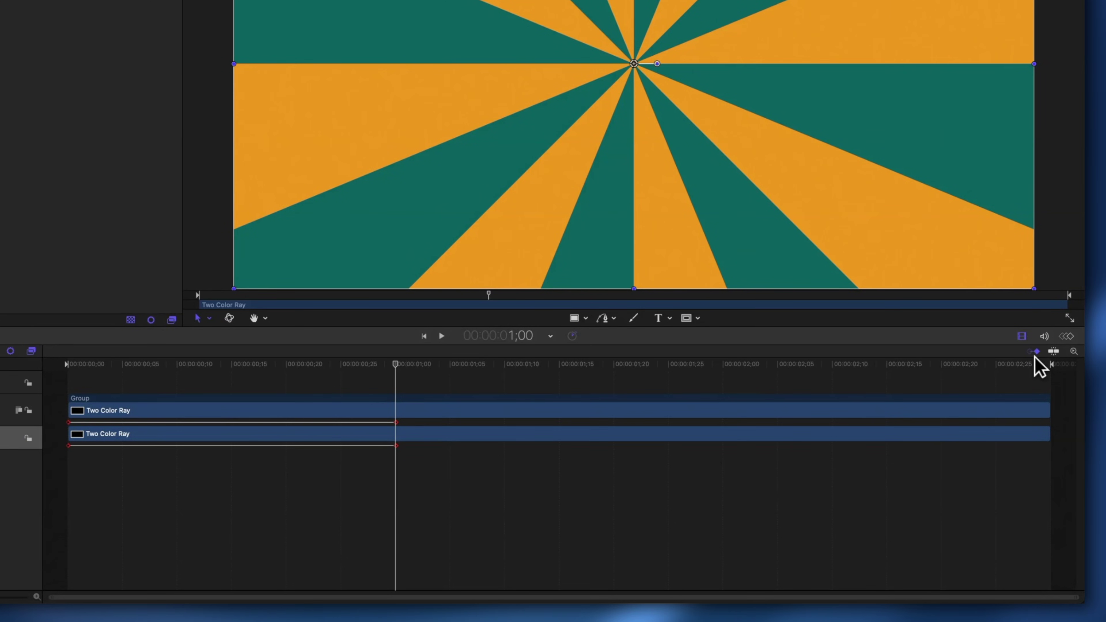
Step: Try moving the ending Outer Cutoff keyframe earlier in the timeline, and return it to one second
left_click(252, 364)
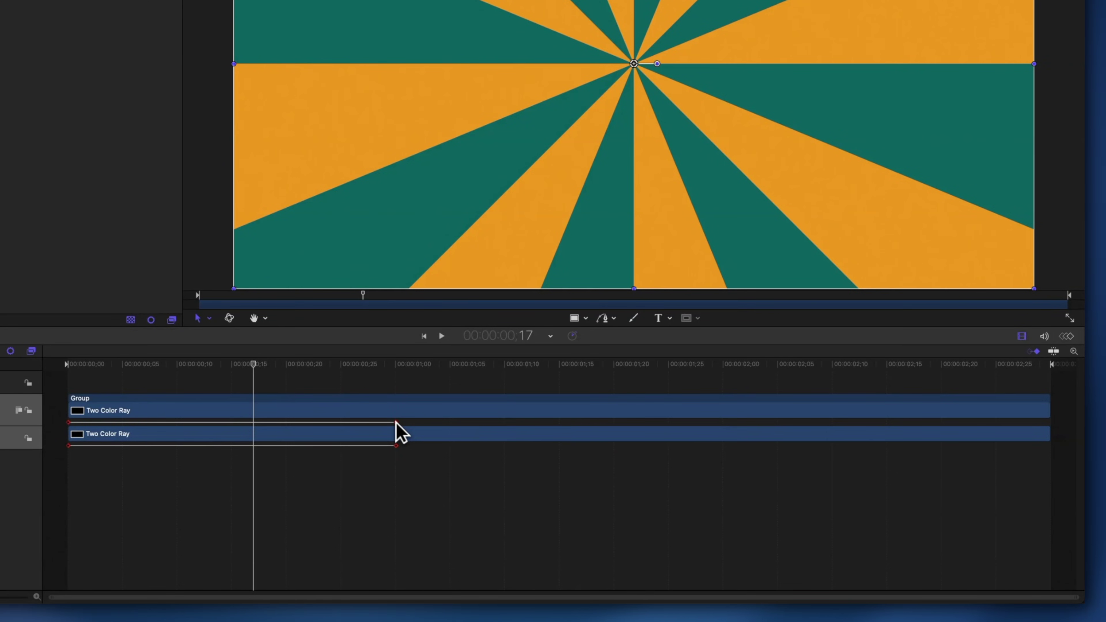
left_click_drag(396, 423, 260, 419)
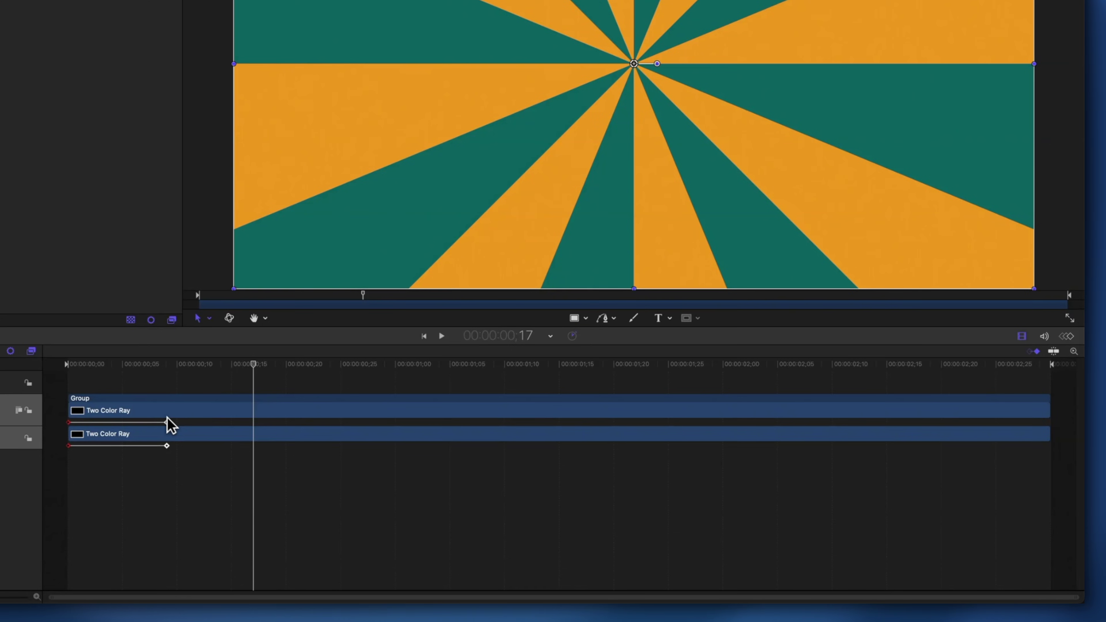
left_click_drag(168, 422, 409, 422)
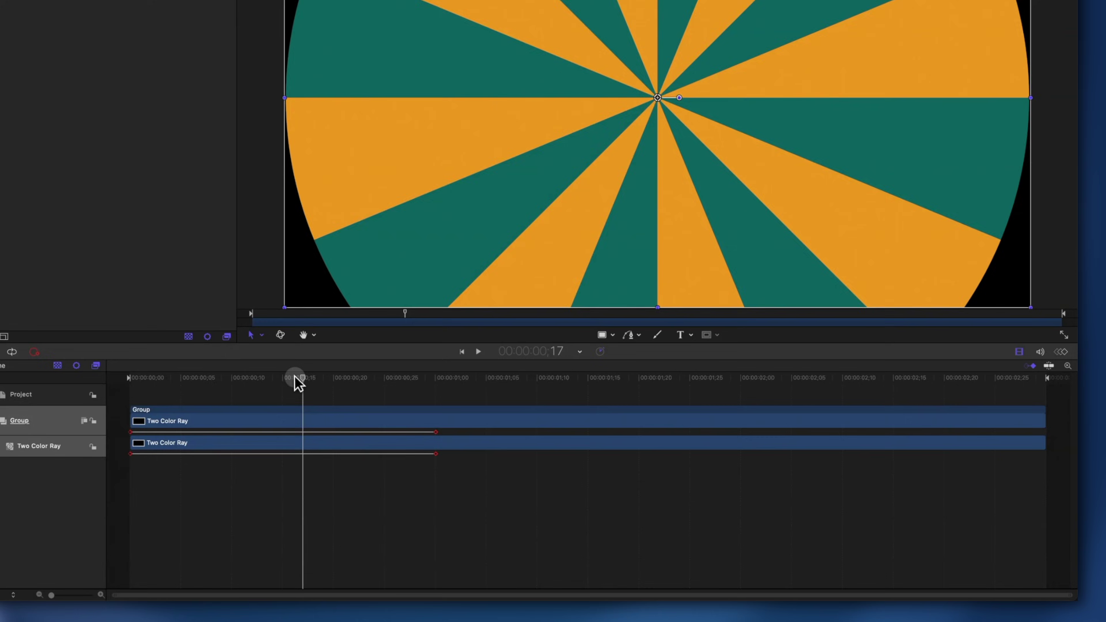
Step: Play the ray animation from the beginning of the timeline
key("Home")
key("space")
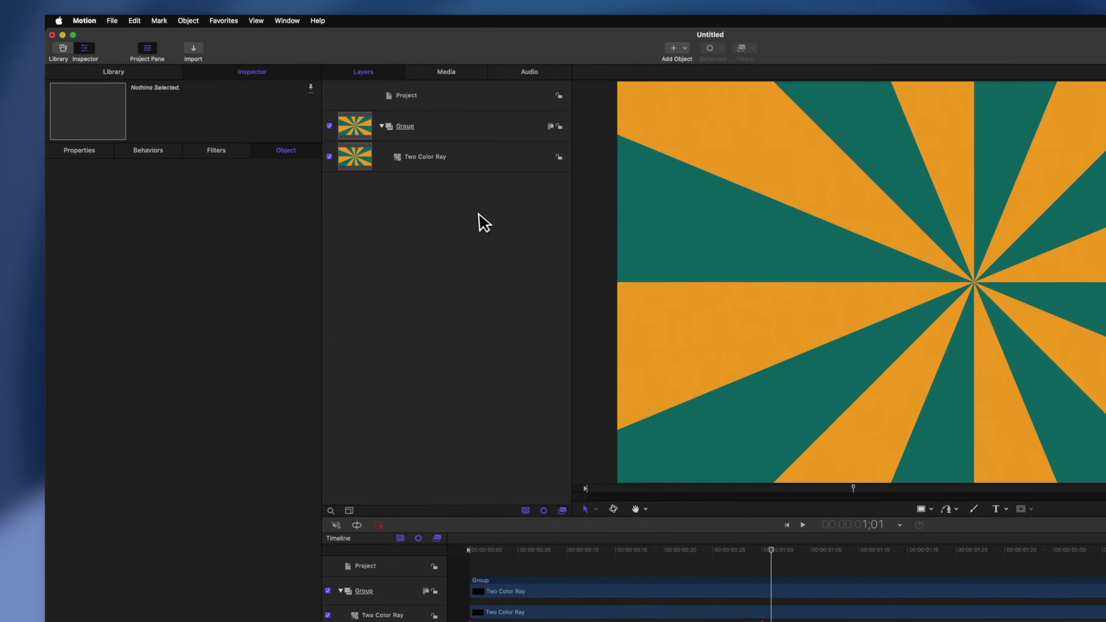
Step: Try keyframing the ray generator's Rotation from 0° to 48°, with the ending keyframe at 1;20, and scrub through the result
left_click(355, 137)
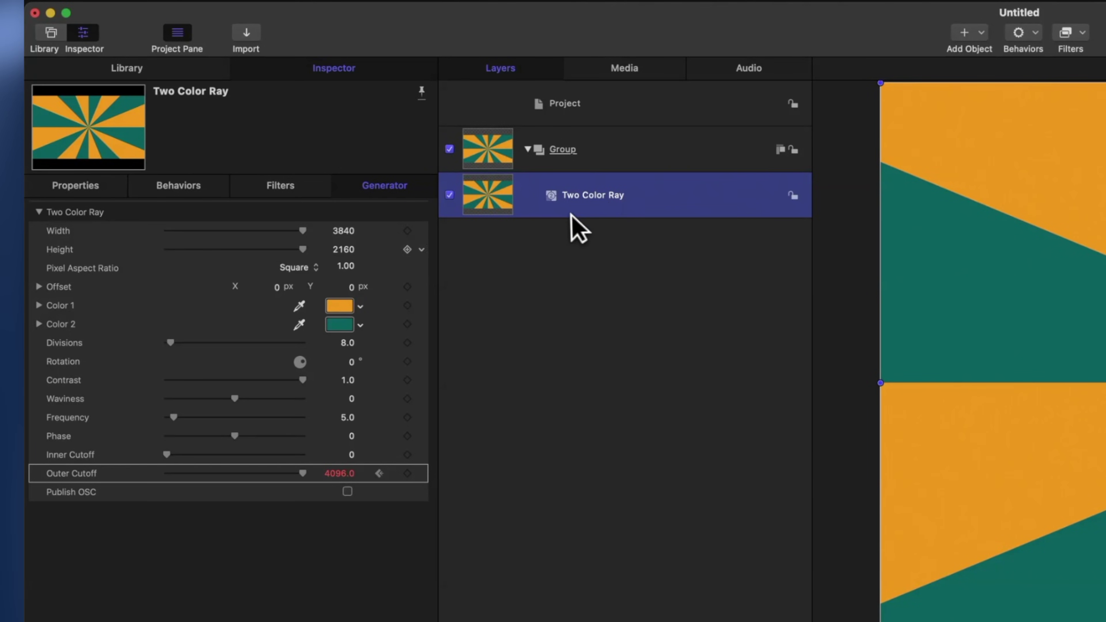
left_click(82, 365)
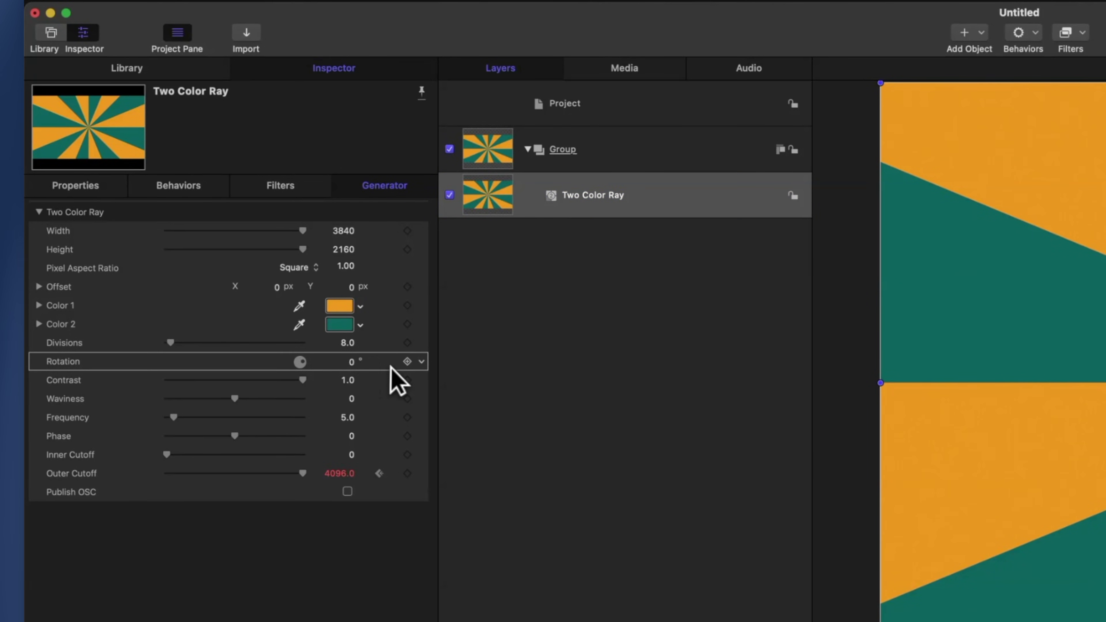
left_click(407, 362)
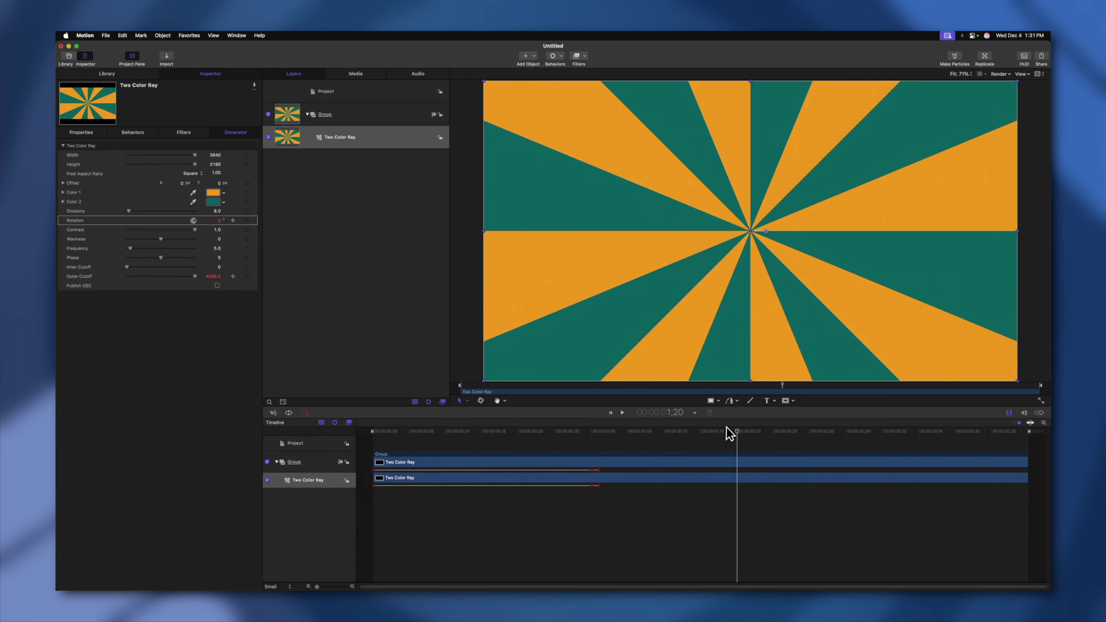
double_click(217, 220)
type("48")
key("Return")
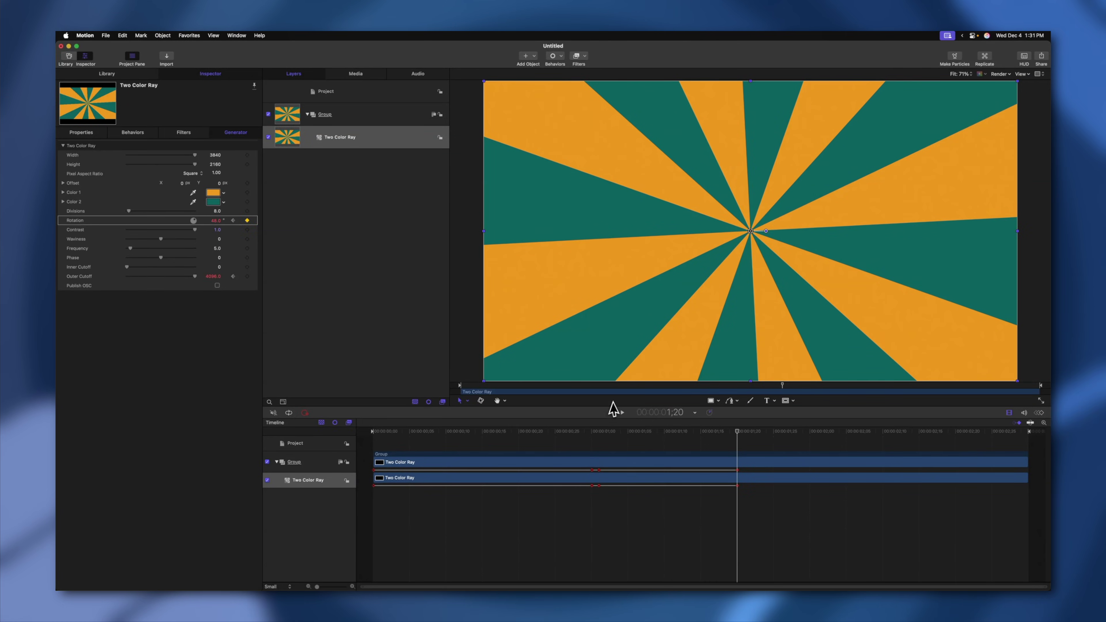
mouse_move(679, 432)
left_mouse_down()
mouse_move(630, 432)
mouse_move(662, 433)
left_mouse_up()
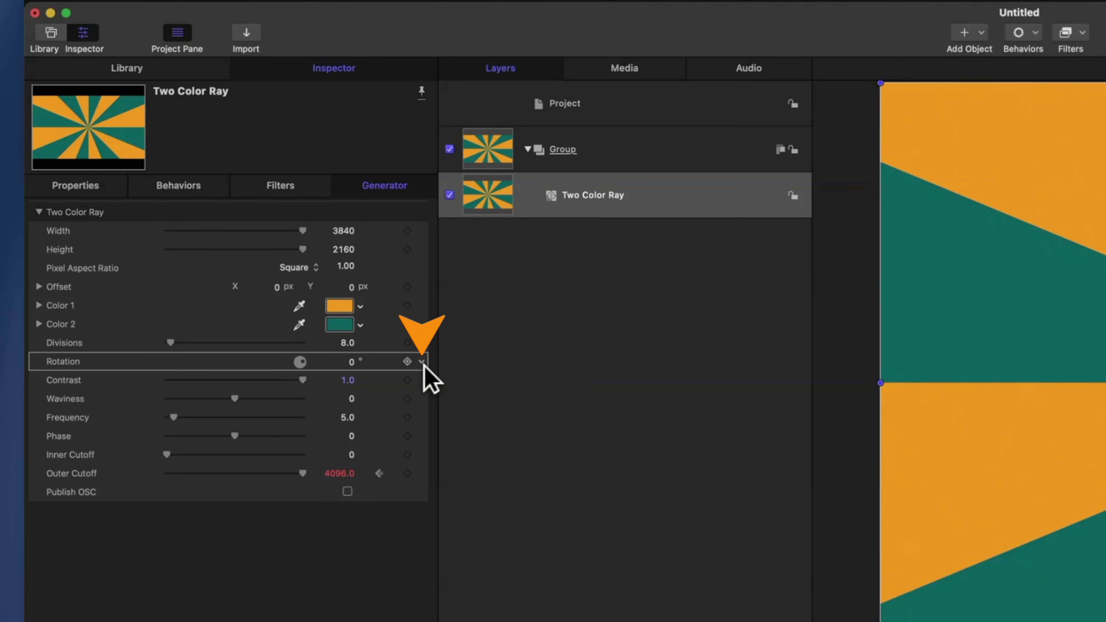
Step: Add a Rate parameter behavior to the ray generator's Rotation and set its Rate to 30°
left_click(421, 362)
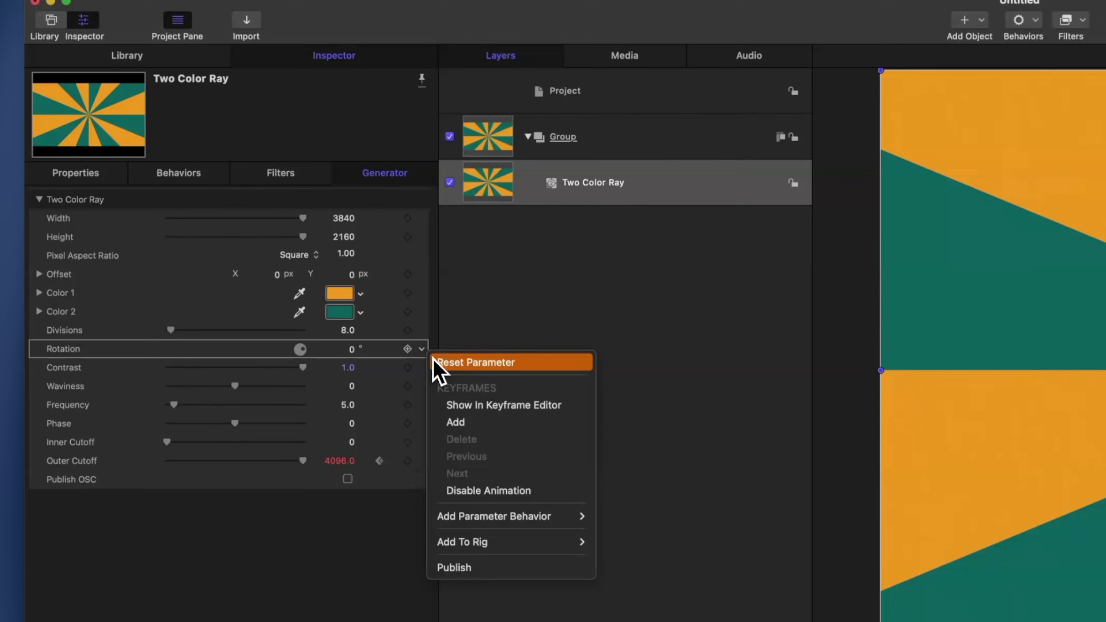
mouse_move(567, 535)
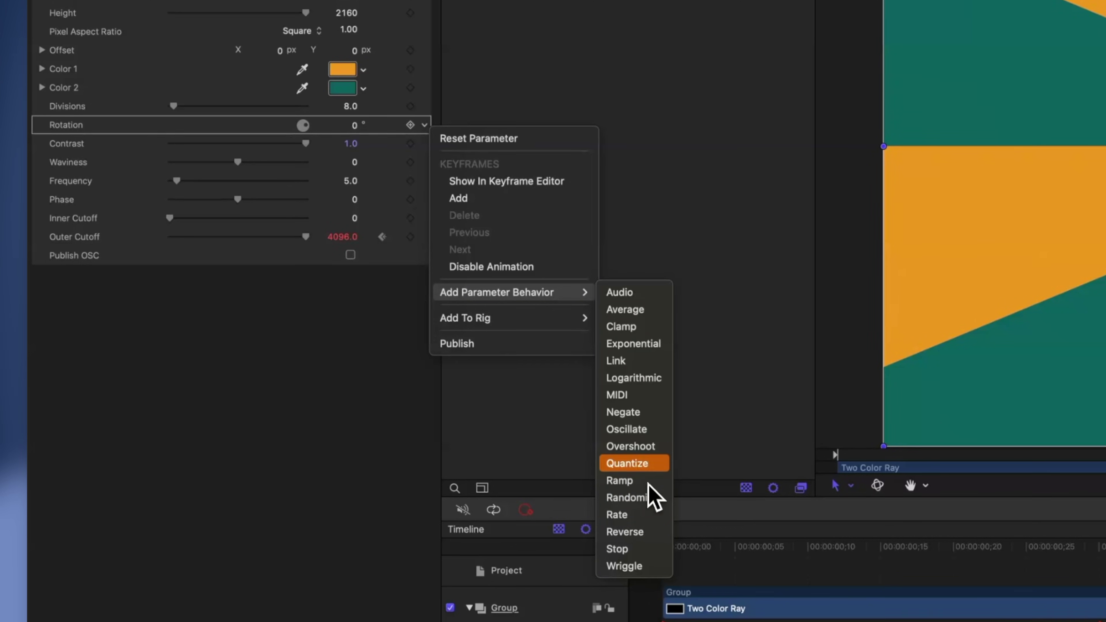
left_click(638, 515)
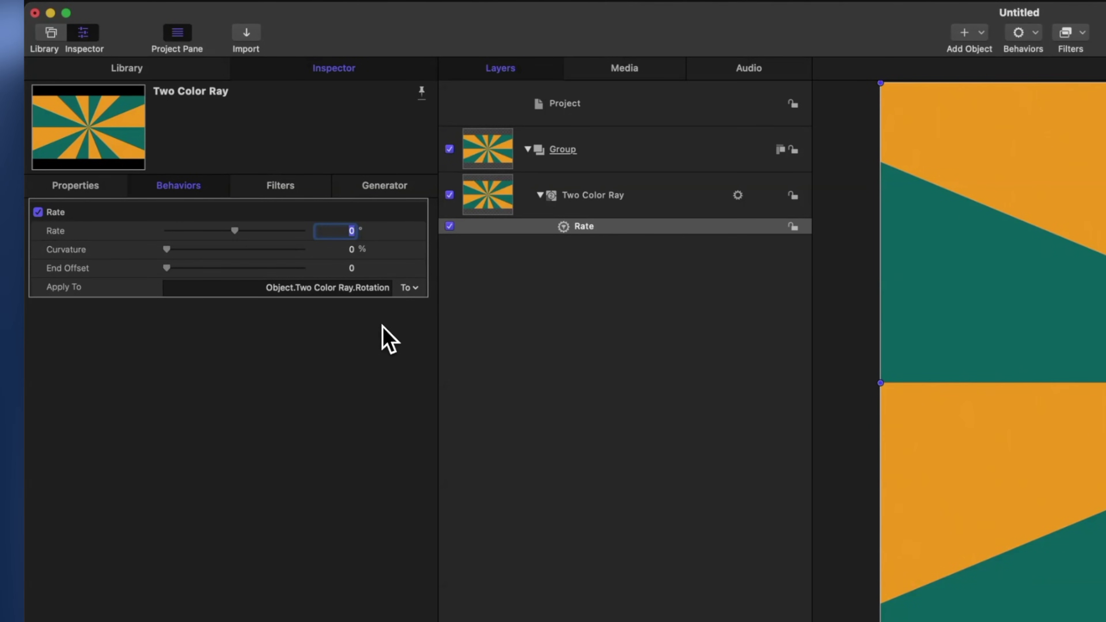
key("Return")
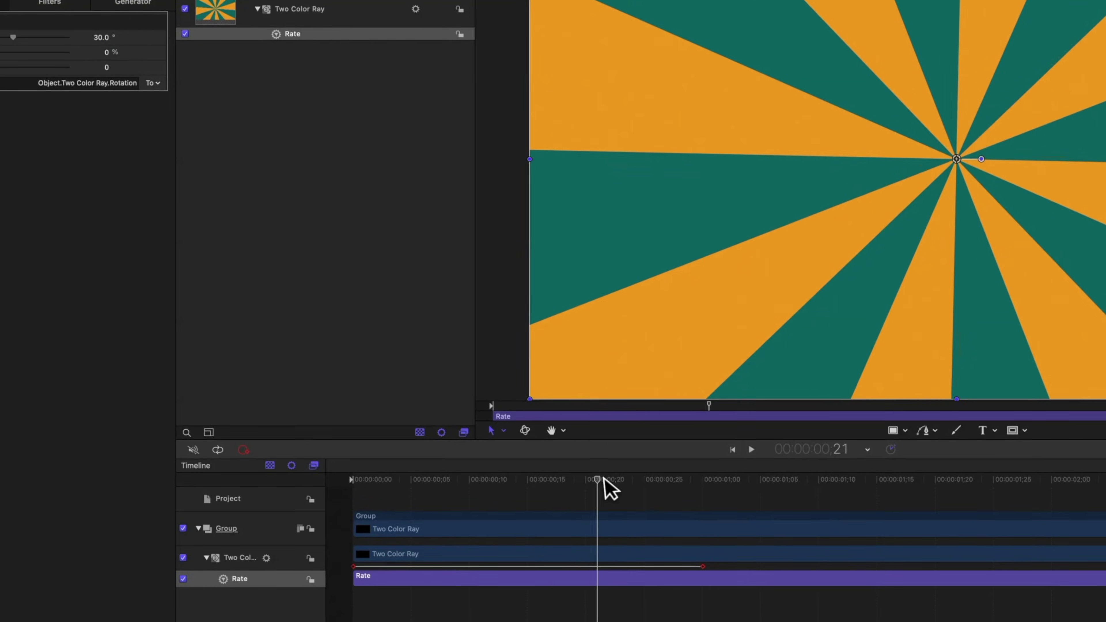
Step: Scrub from the project start through the timeline to preview the expanding, rotating rays
left_click_drag(604, 478, 331, 458)
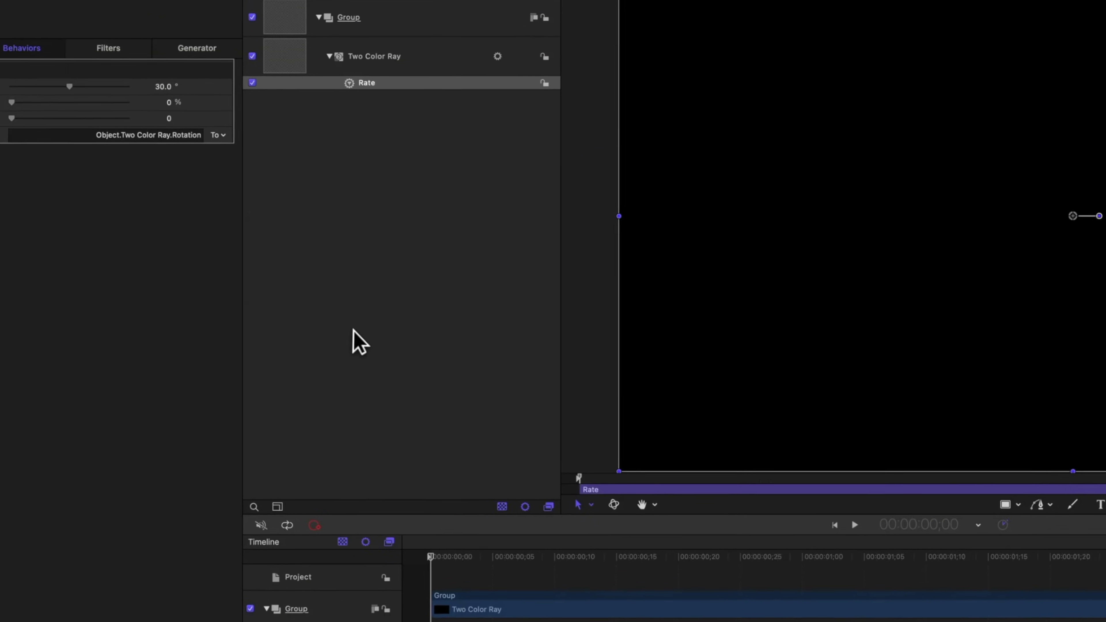
left_click(341, 10)
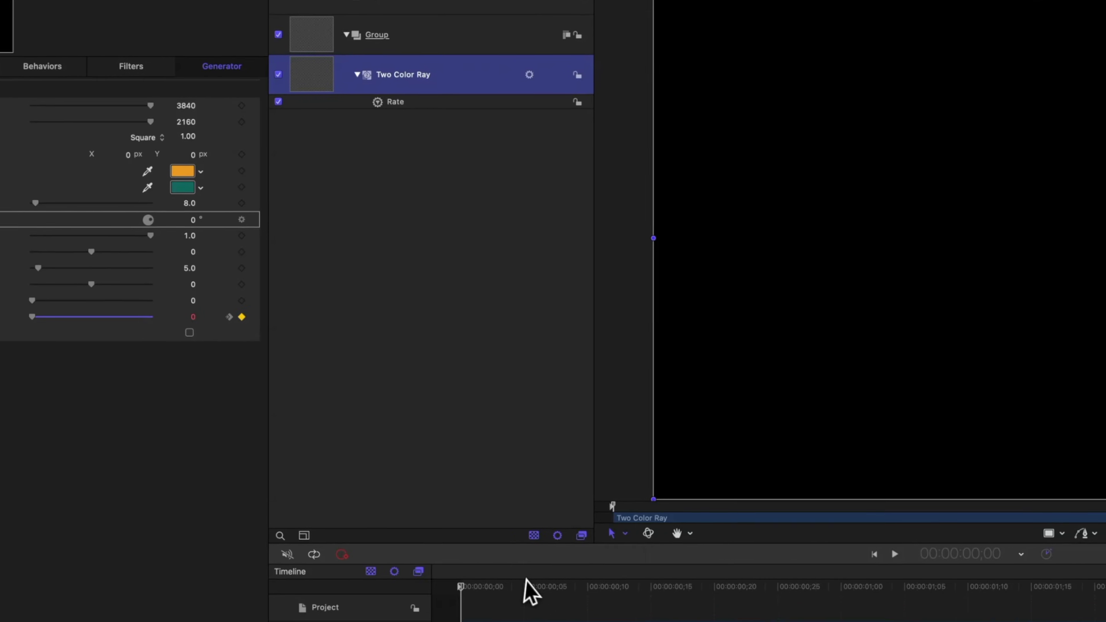
left_click_drag(526, 593, 701, 488)
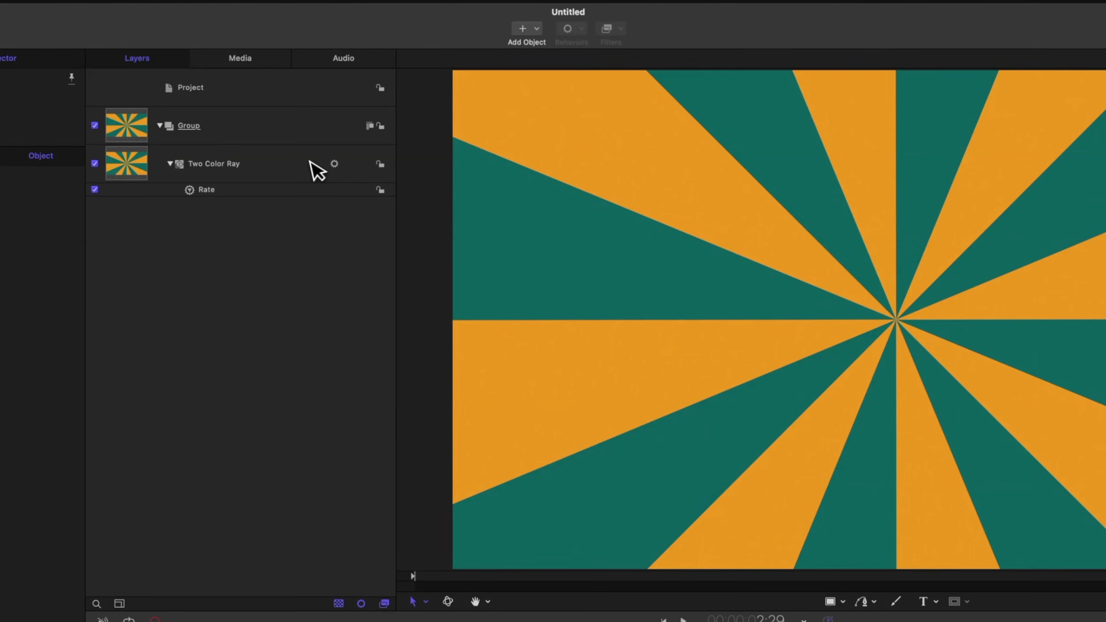
Step: Apply the Indent stylize filter to the Two Color Ray layer and set its Softness to 1.0
left_click(378, 136)
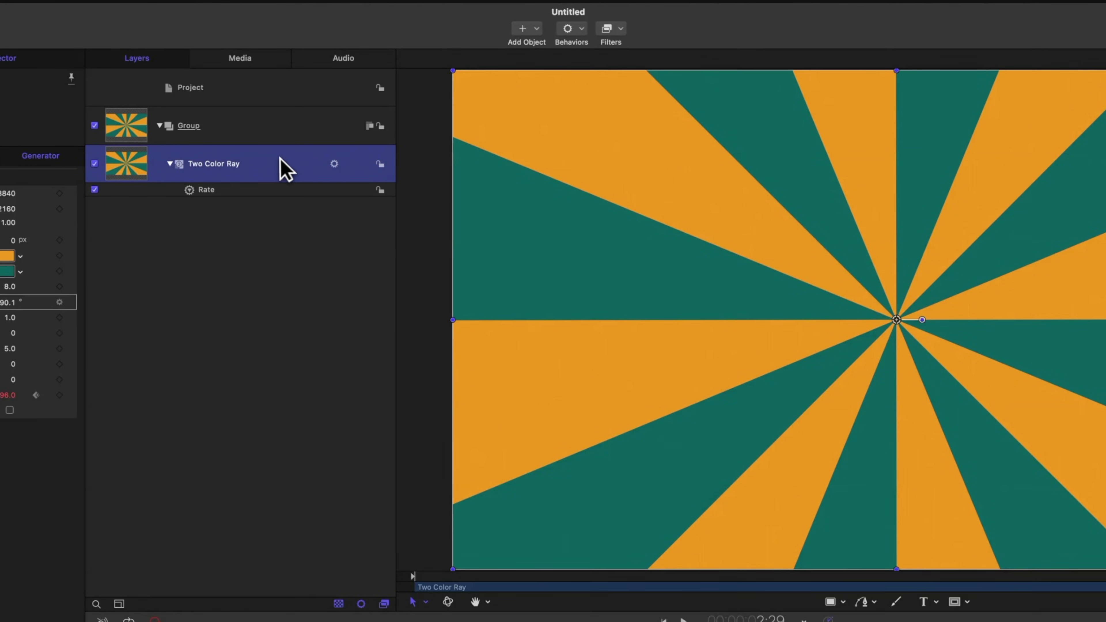
left_click(607, 29)
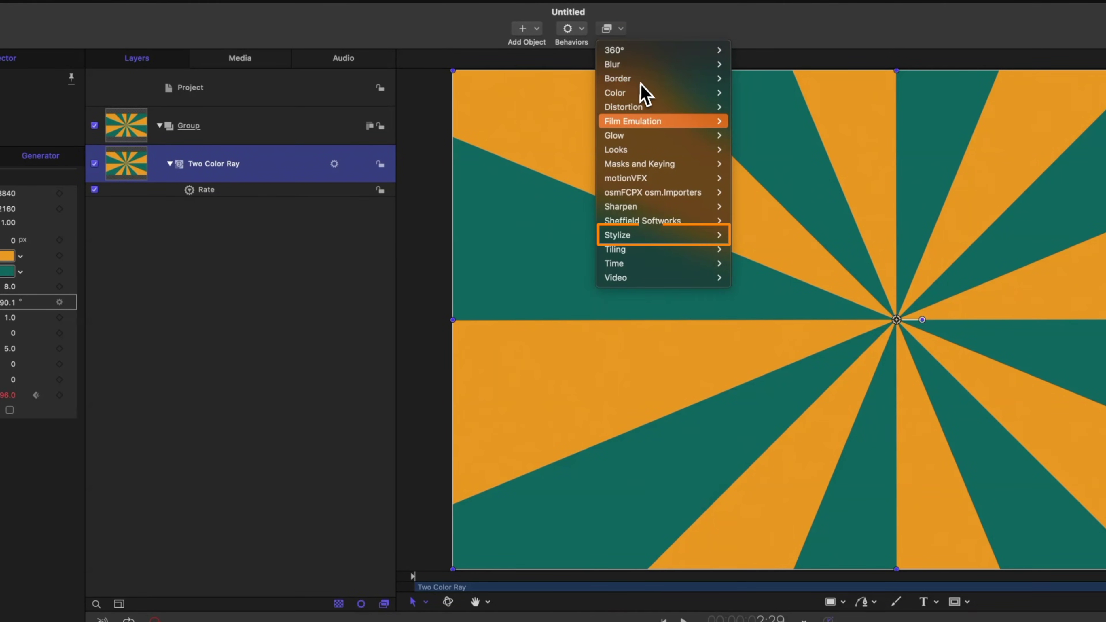
mouse_move(693, 236)
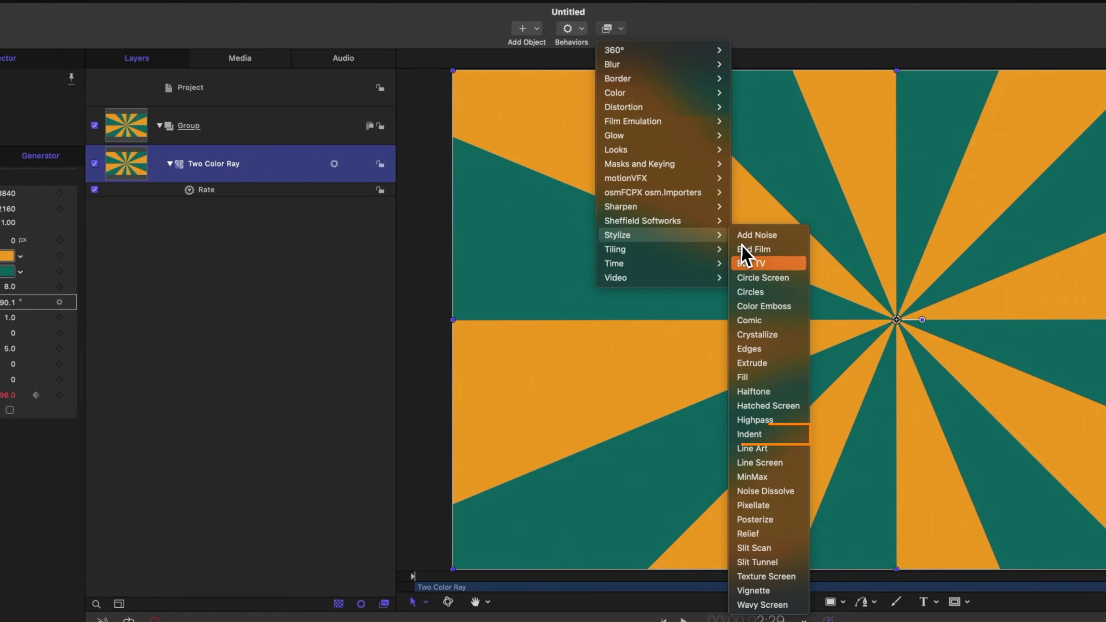
left_click(787, 434)
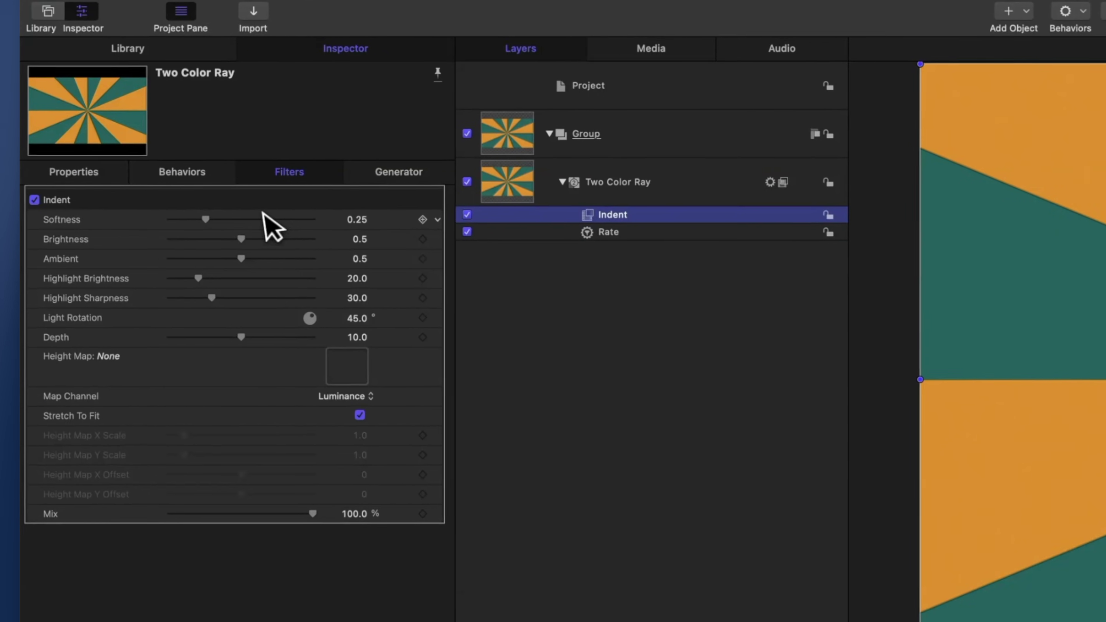
left_click_drag(205, 220, 195, 219)
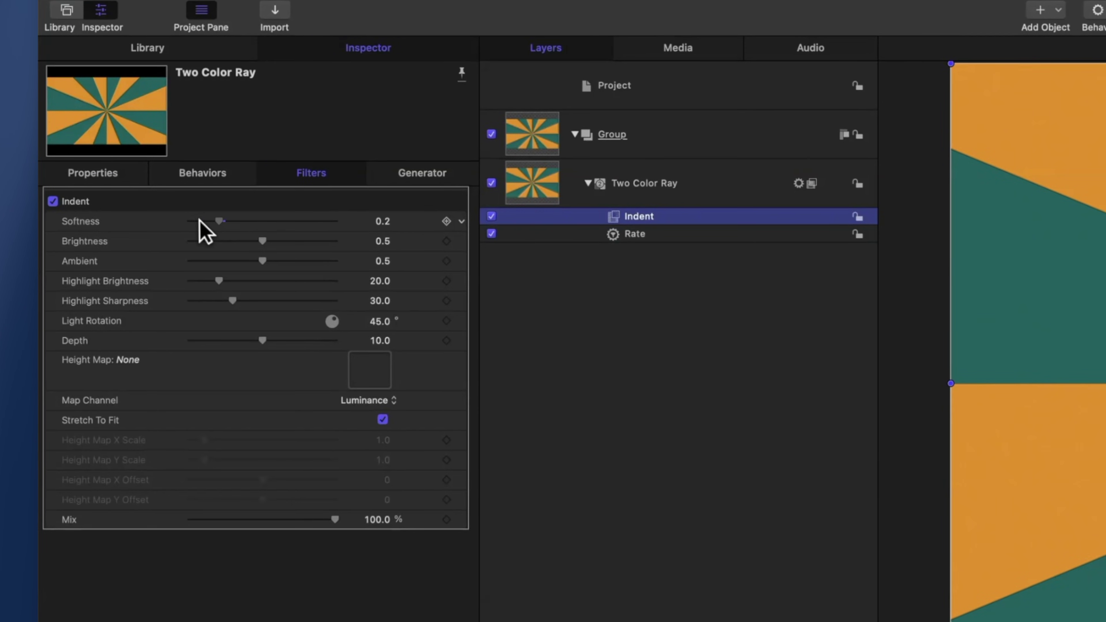
left_click_drag(250, 246, 345, 239)
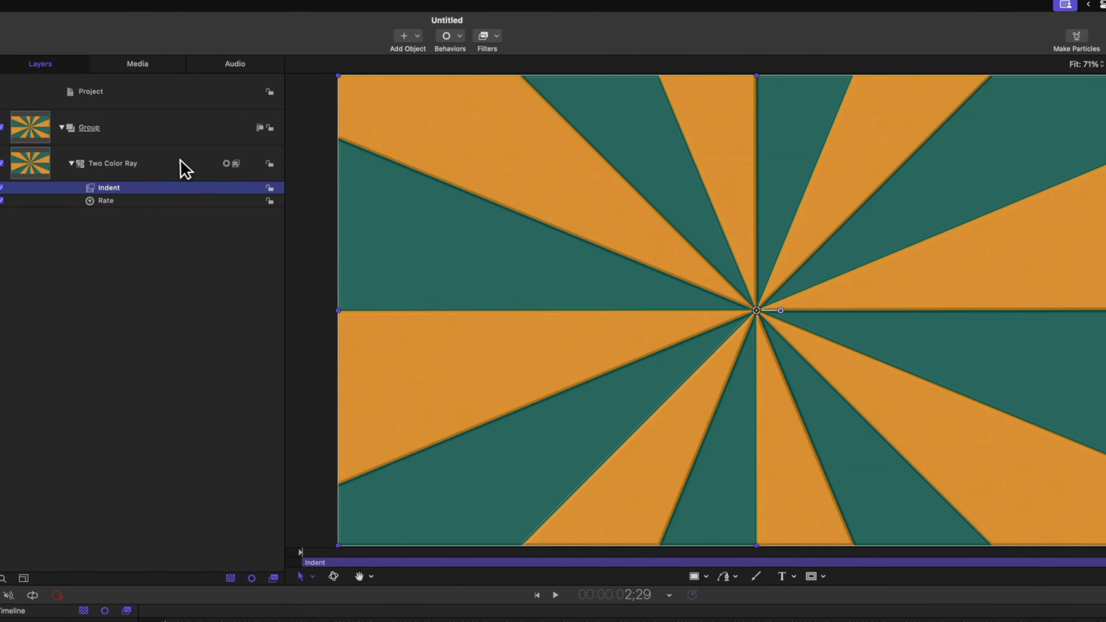
Step: Apply the Vignette stylize filter to the Two Color Ray layer
left_click(69, 169)
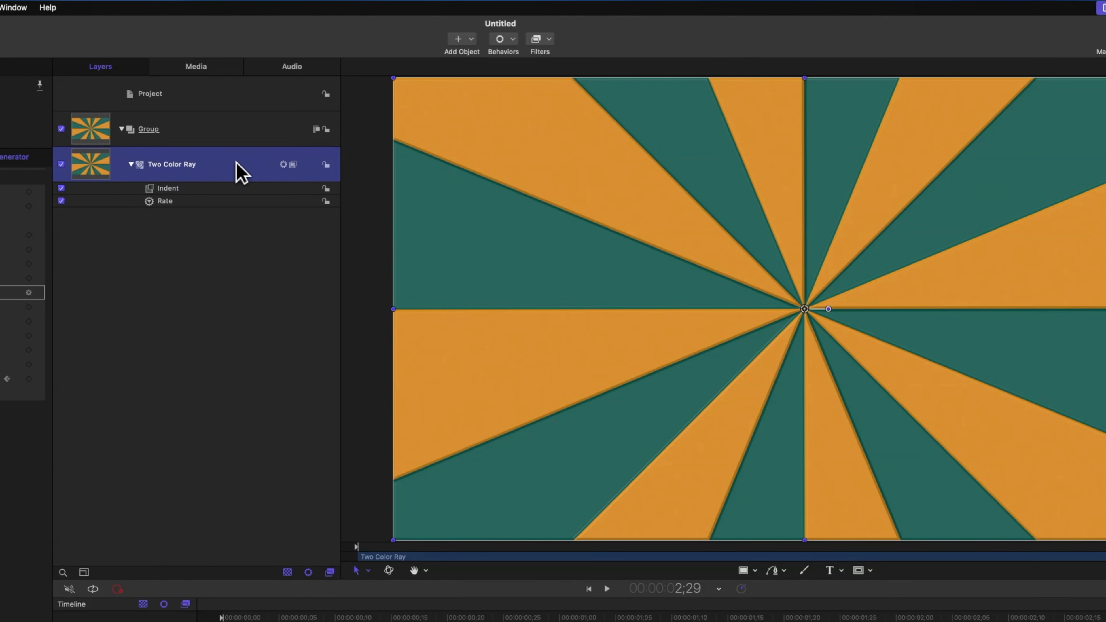
left_click(548, 40)
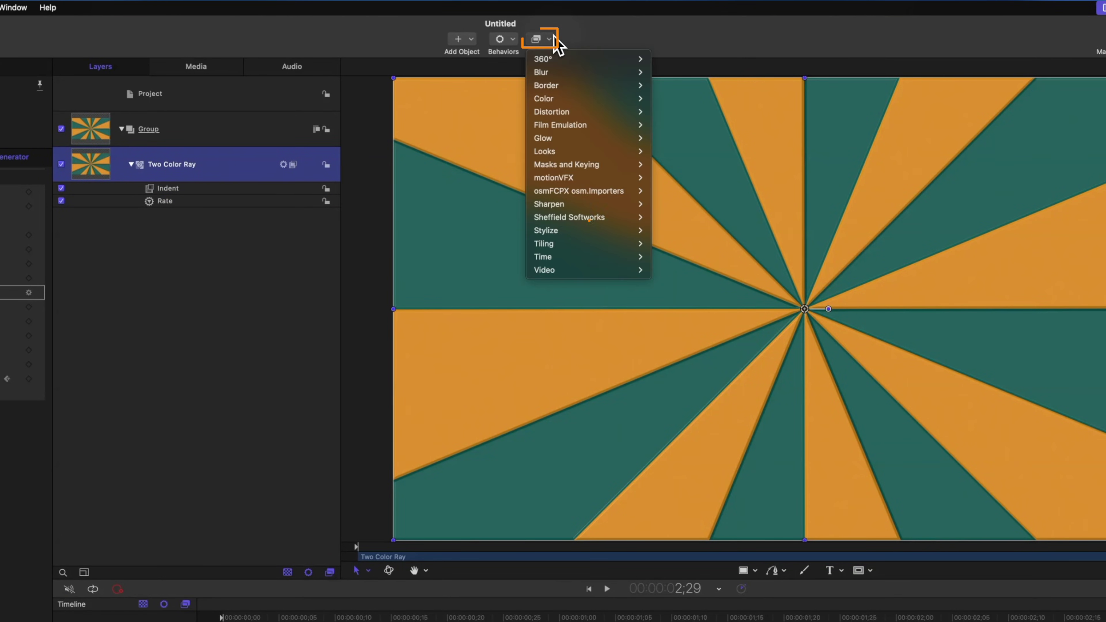
mouse_move(627, 235)
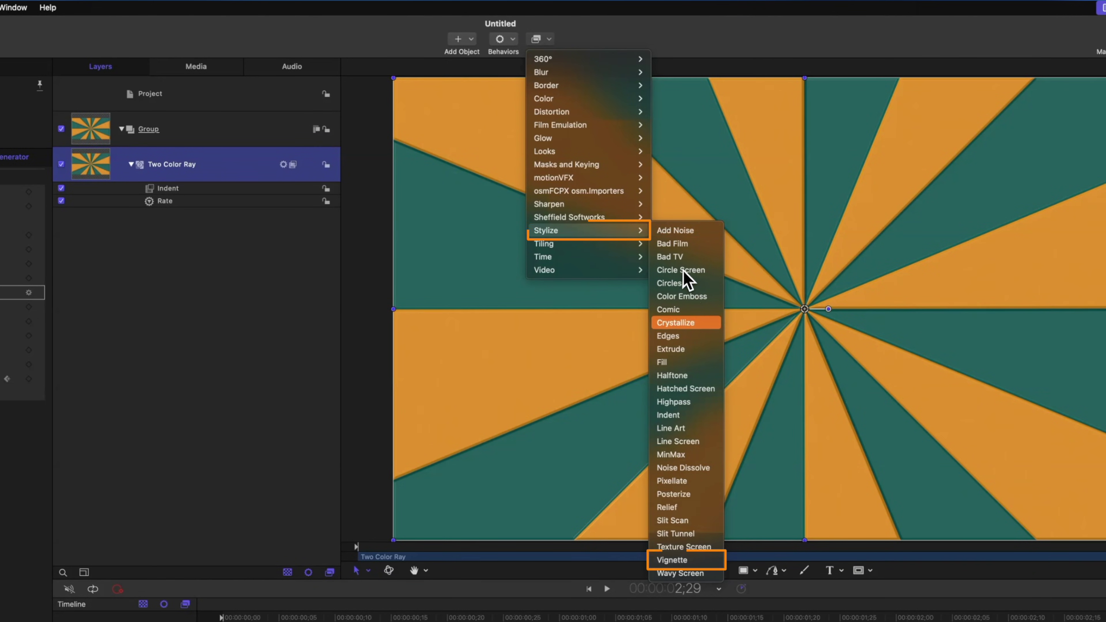
left_click(687, 560)
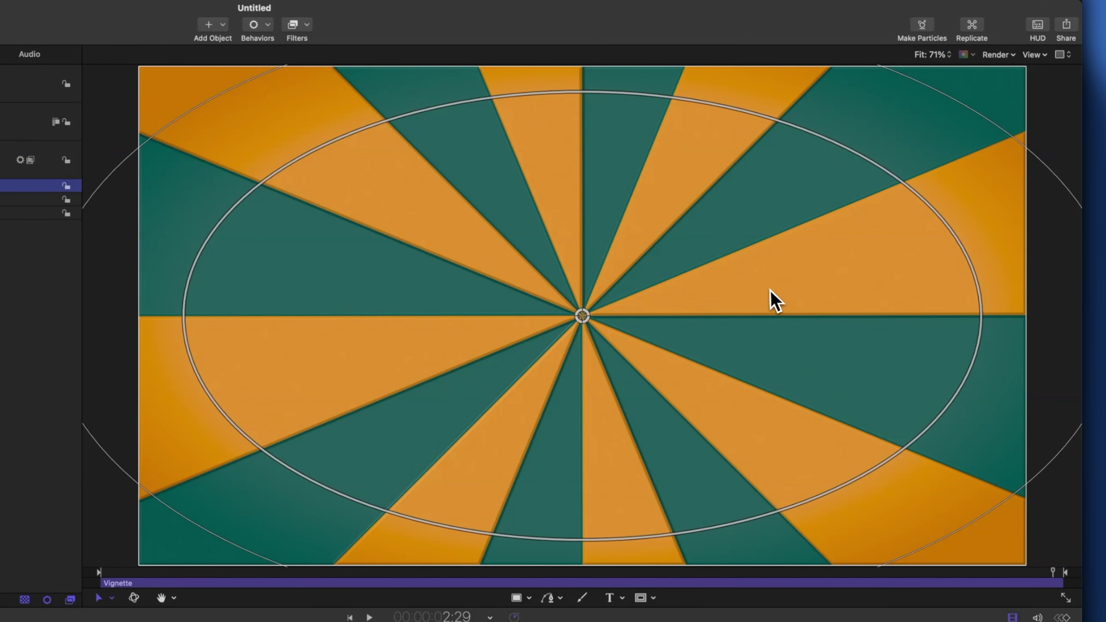
Step: Shape the vignette with a Size of about 1.2 and a Falloff of about 0.41, and increase its Darken amount
left_click_drag(867, 181, 745, 256)
left_click_drag(973, 109, 589, 318)
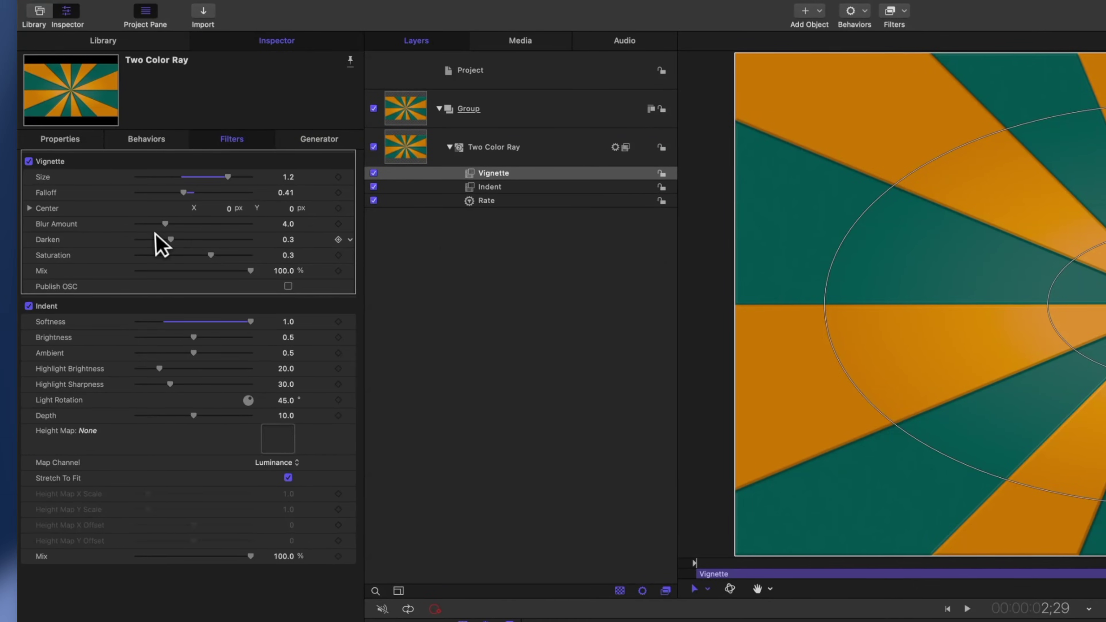
left_click(164, 239)
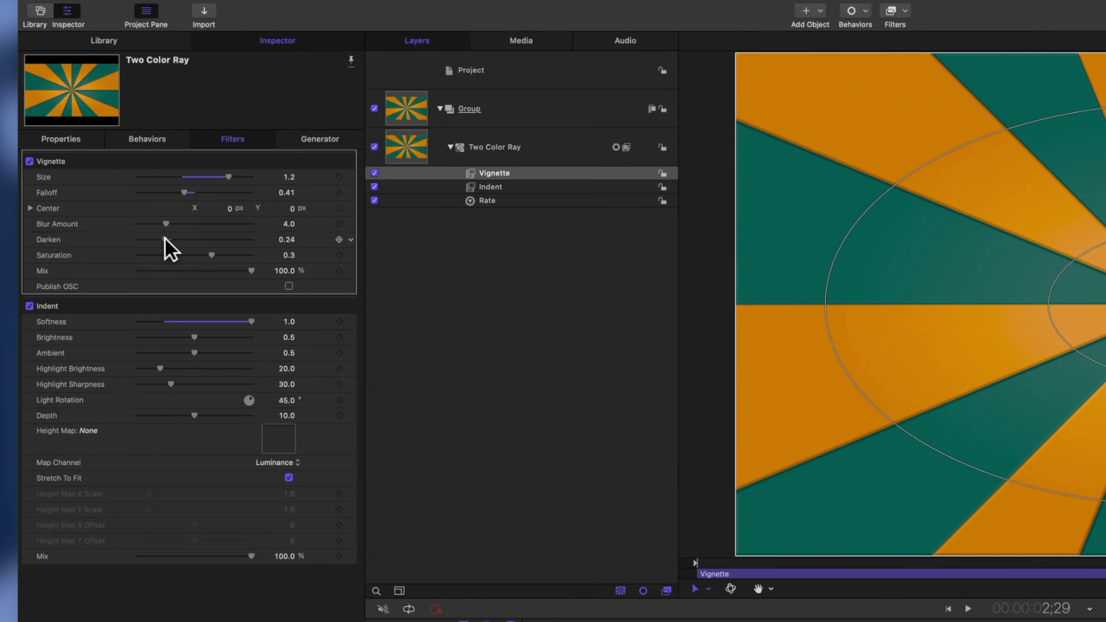
left_click_drag(150, 240, 187, 242)
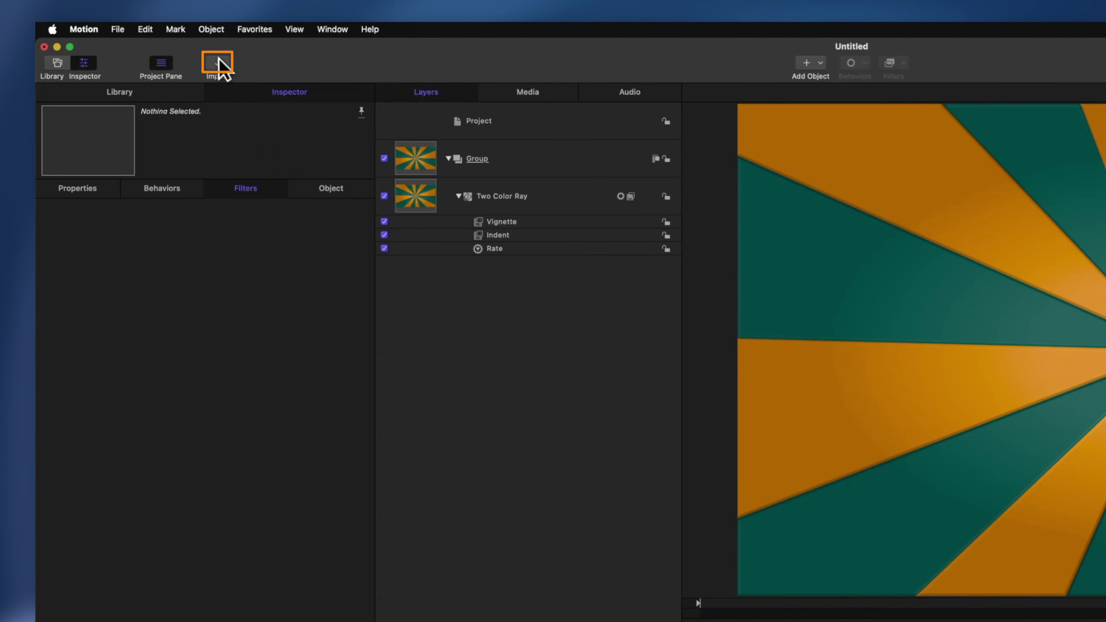
Step: Import the Final Cut Bro cartoon logo PNG and give it a drop shadow with a Distance of 30
left_click(231, 65)
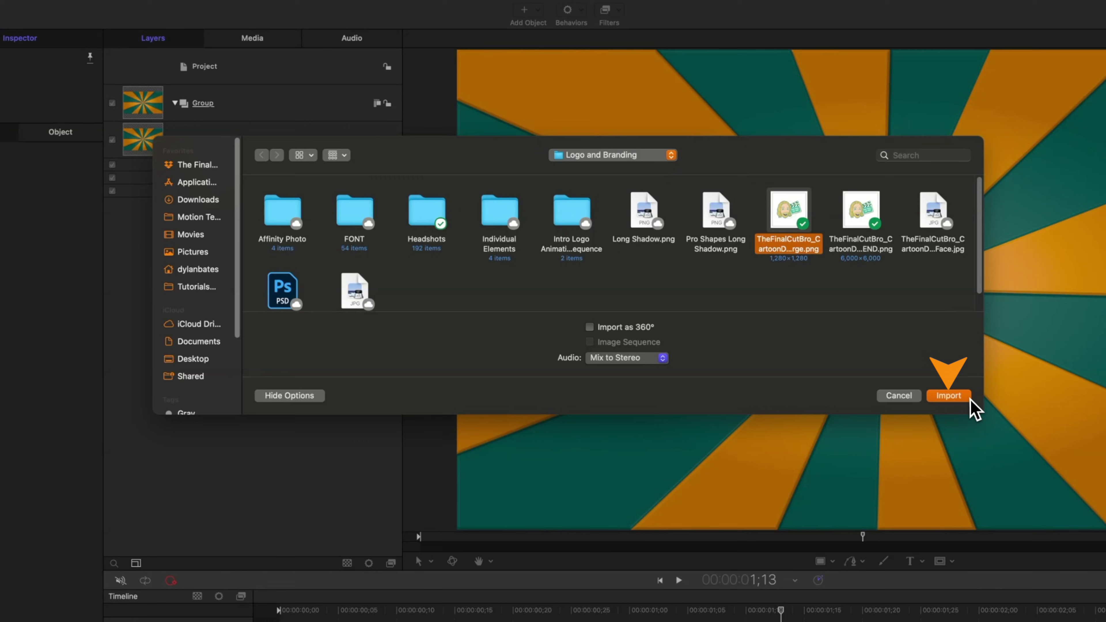
left_click(964, 397)
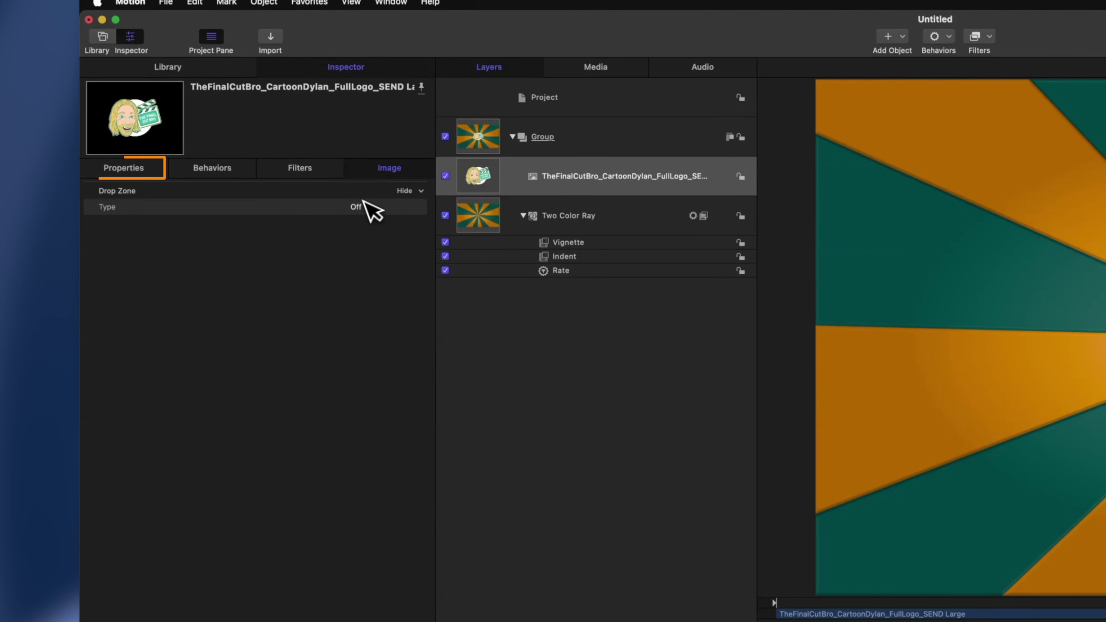
left_click(148, 172)
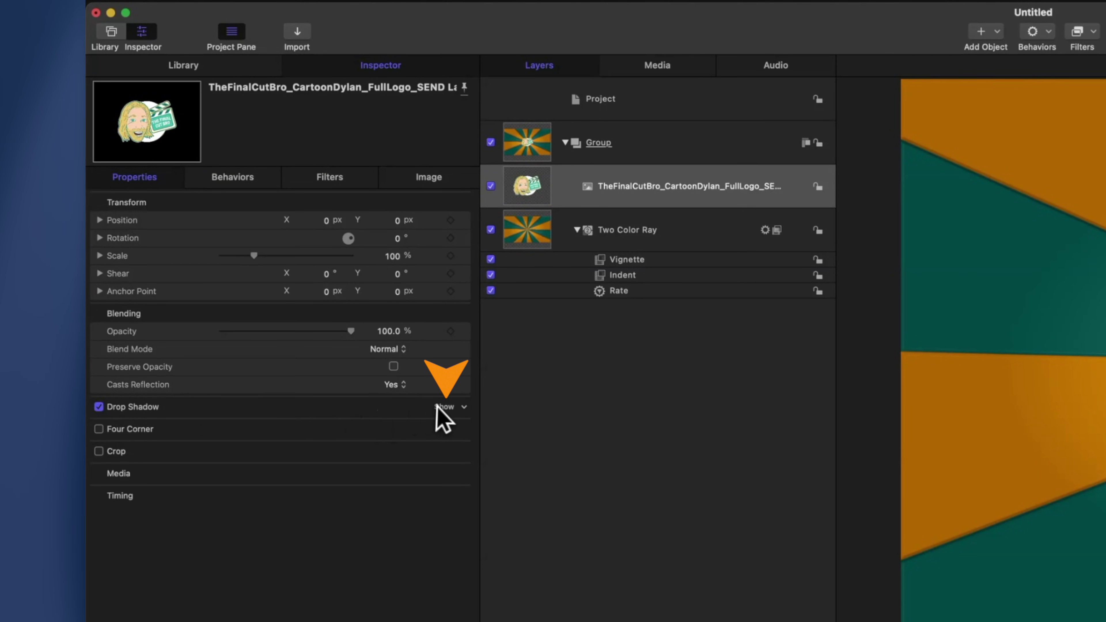
left_click(446, 407)
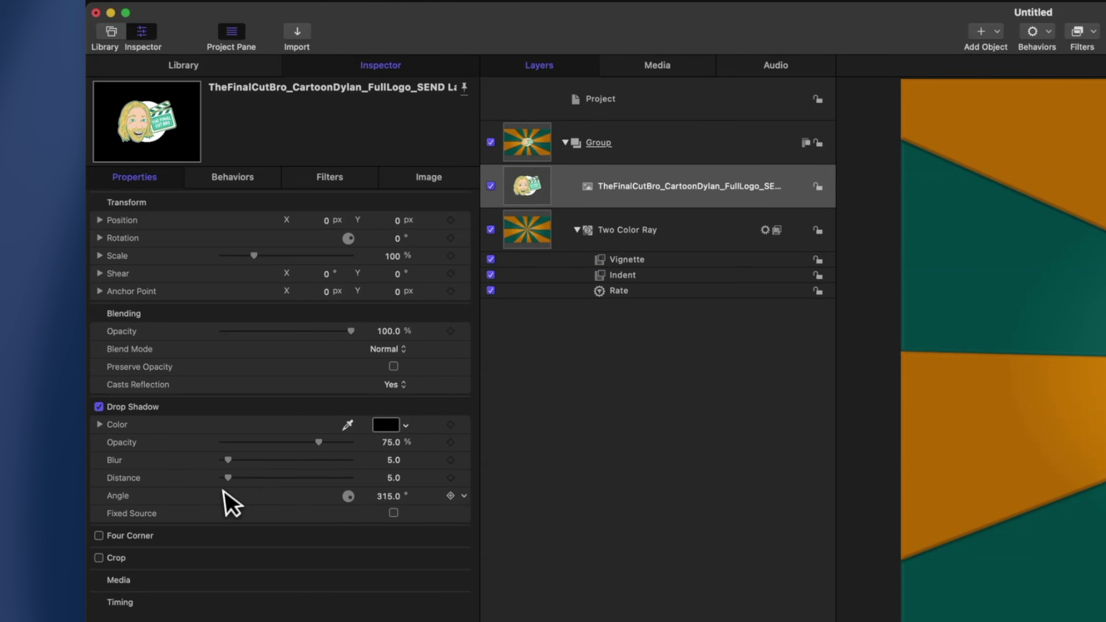
left_click_drag(228, 478, 260, 478)
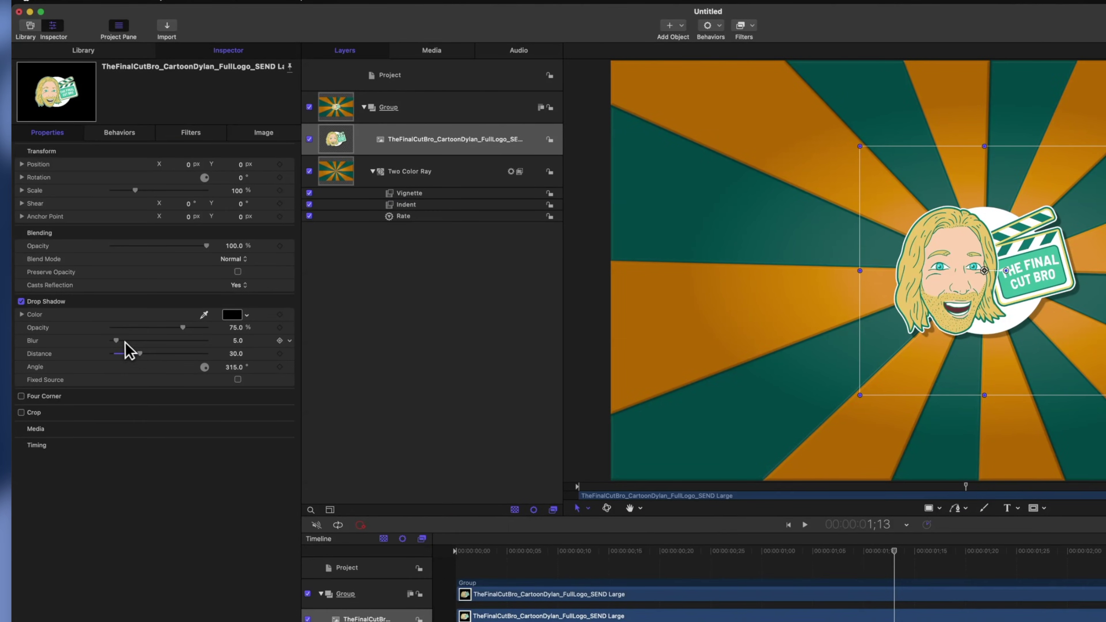
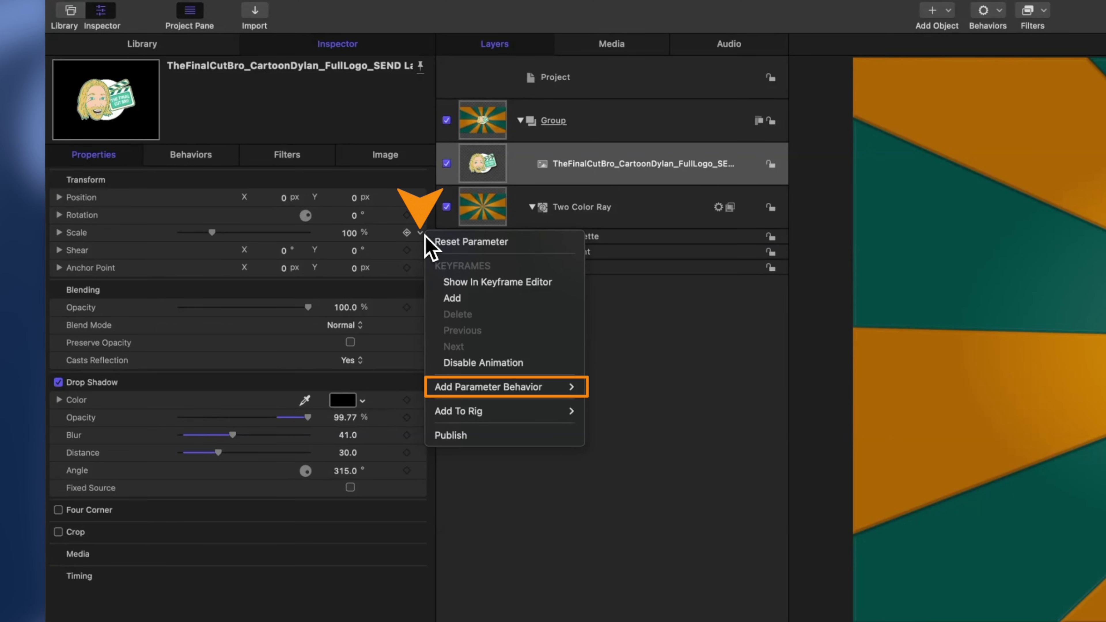
Step: Add an Overshoot parameter behavior to the logo's Scale, and hide and reshow the logo layer before selecting the behavior
mouse_move(543, 395)
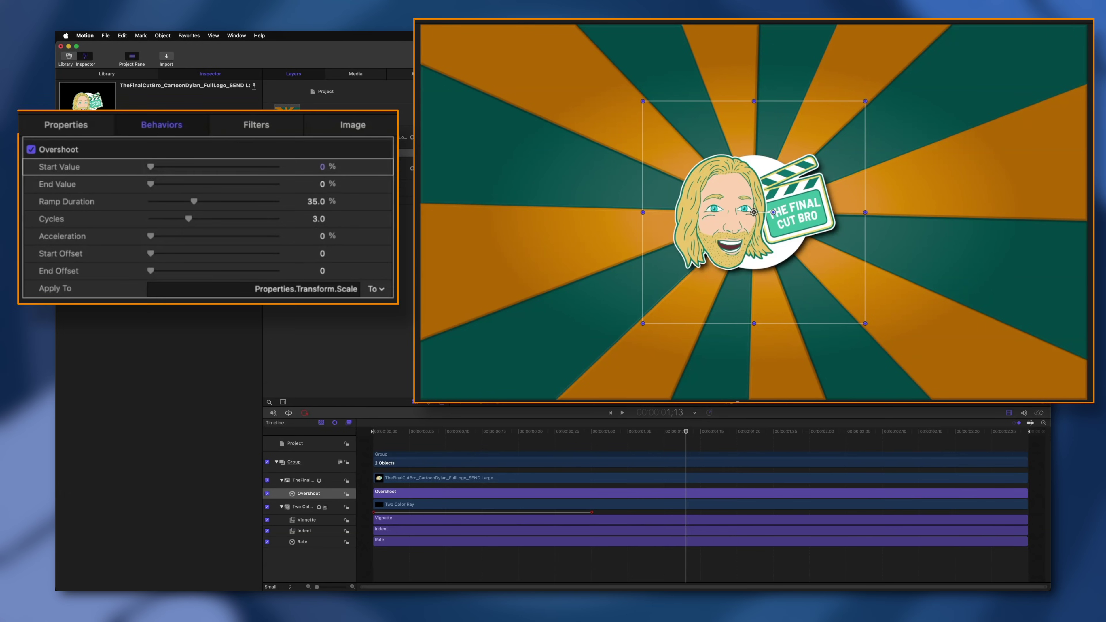
left_click(287, 138)
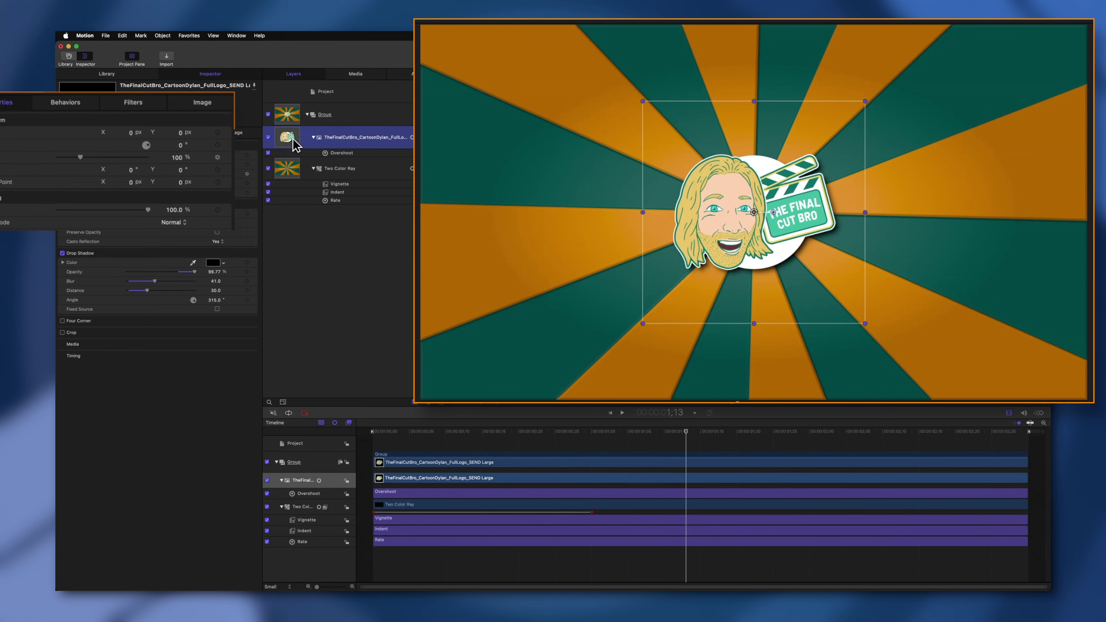
left_click(268, 138)
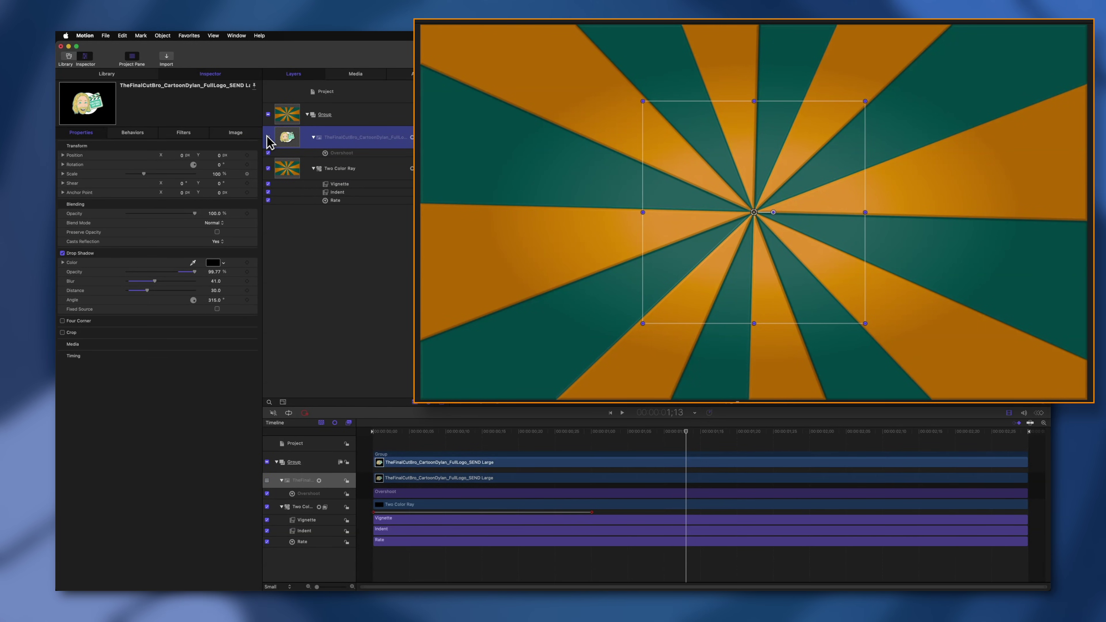
left_click(268, 137)
left_click(301, 152)
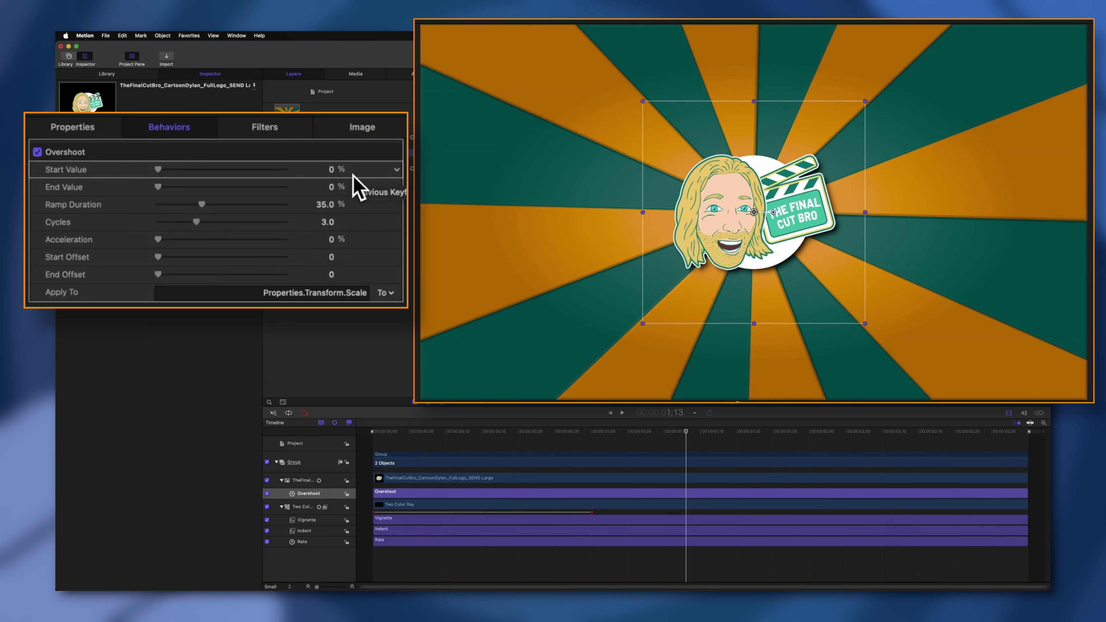
Step: Set the Overshoot behavior's Start Value to -10% and check the logo layer at the first frame
left_click(332, 174)
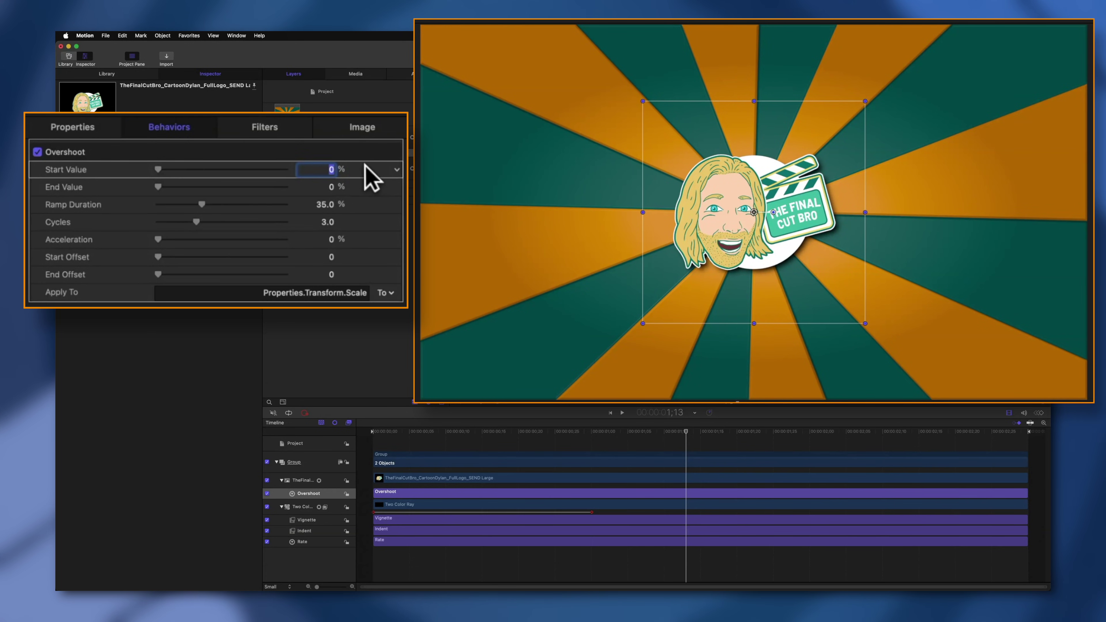
type("-")
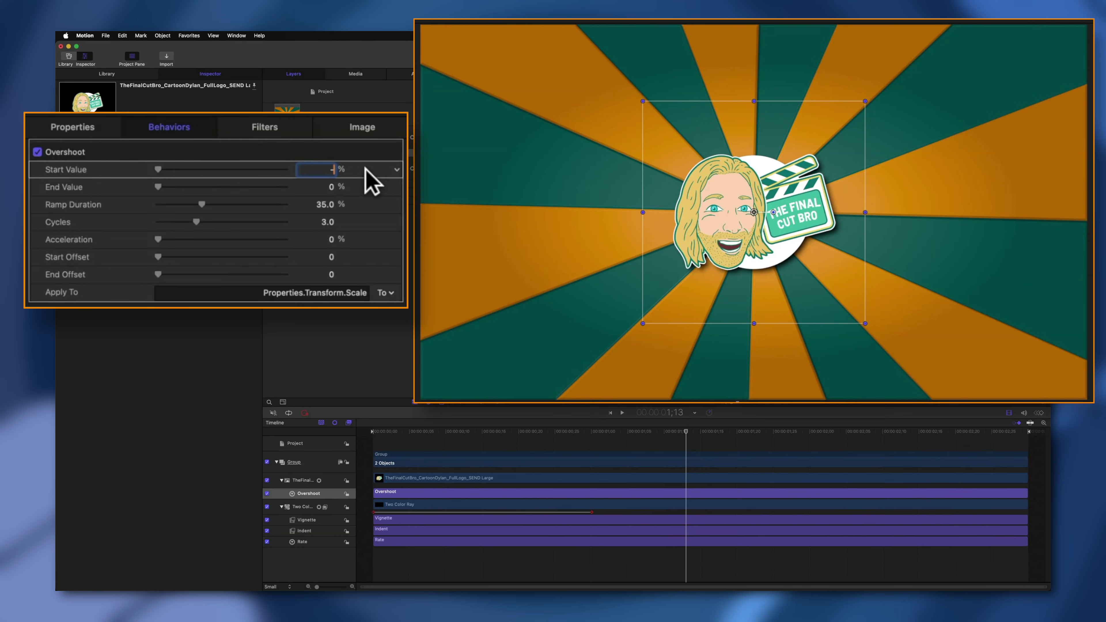
type("10")
key("Return")
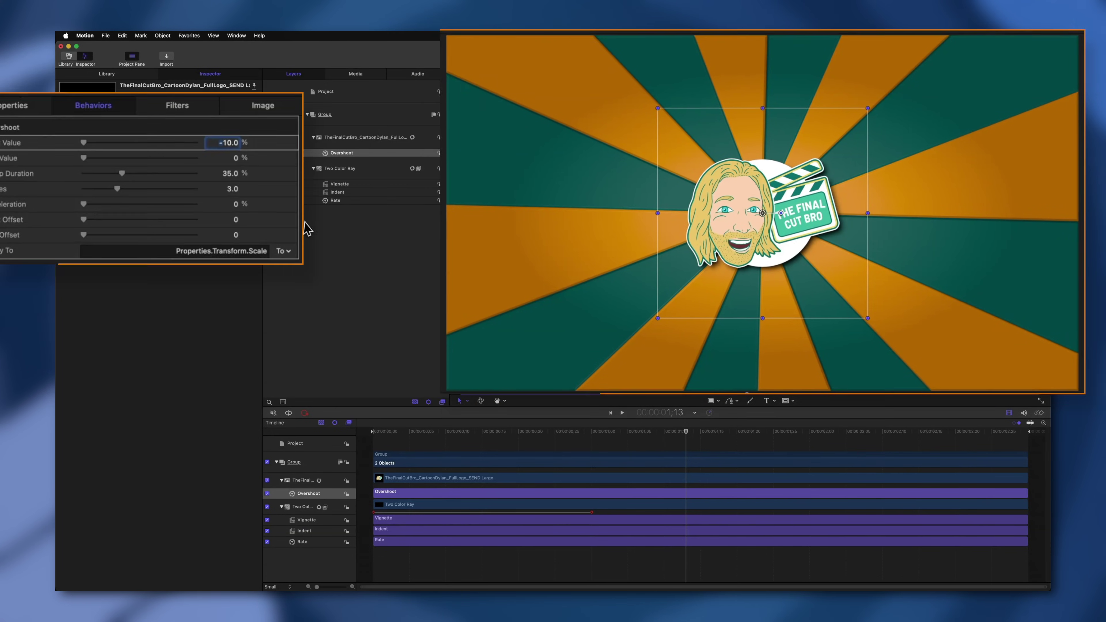
left_click_drag(477, 433, 364, 432)
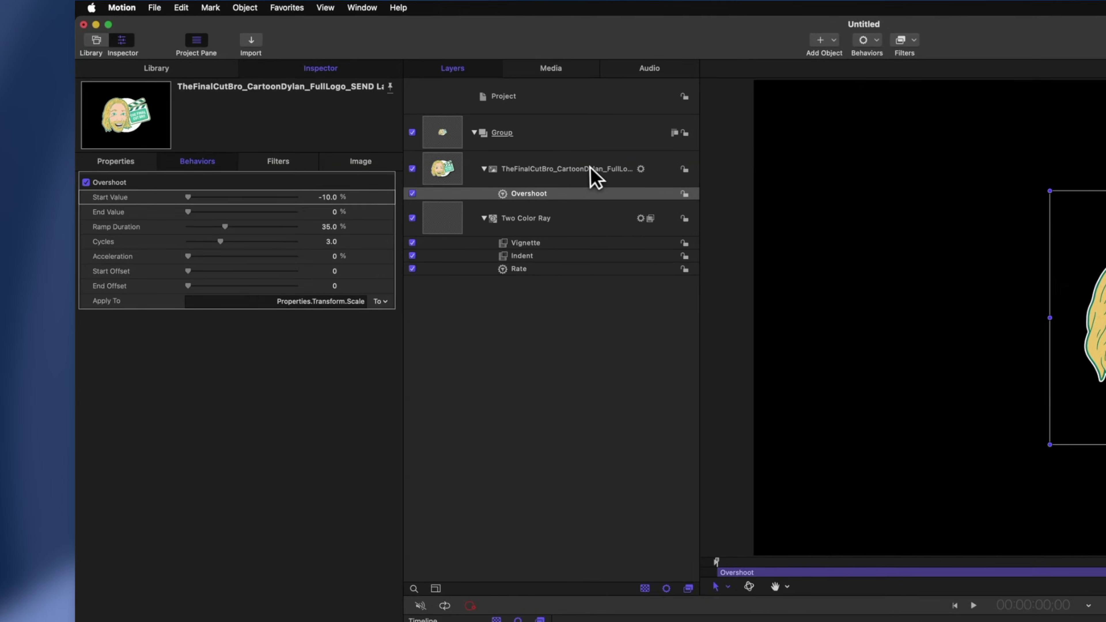
left_click(373, 137)
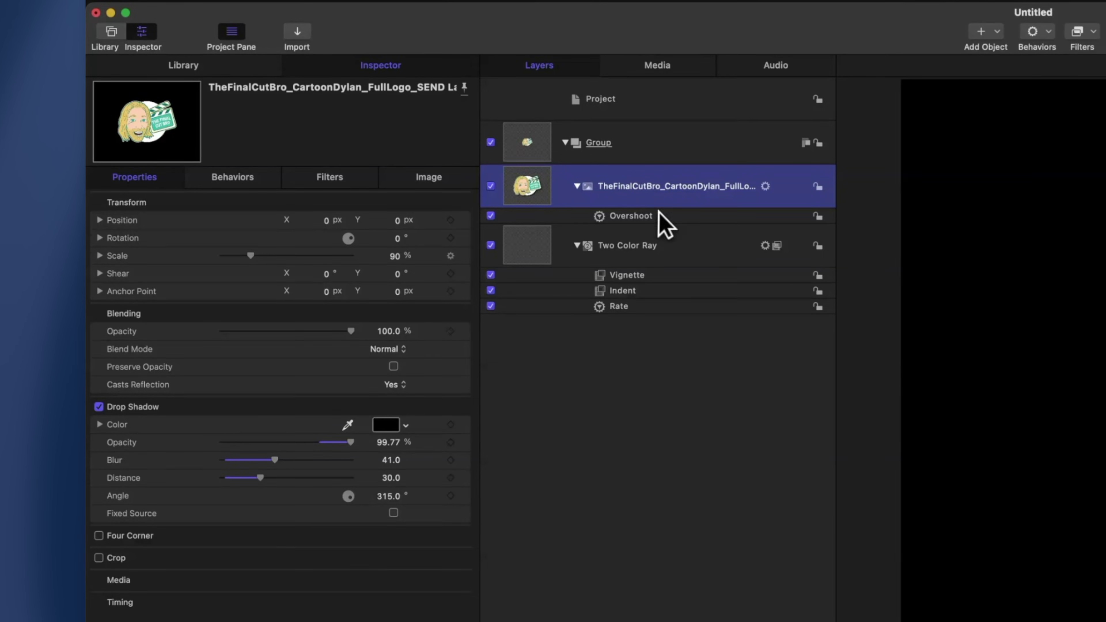
Step: Set the logo's Overshoot Start Value to -100% and scrub through the timeline to preview the scale animation
left_click(631, 216)
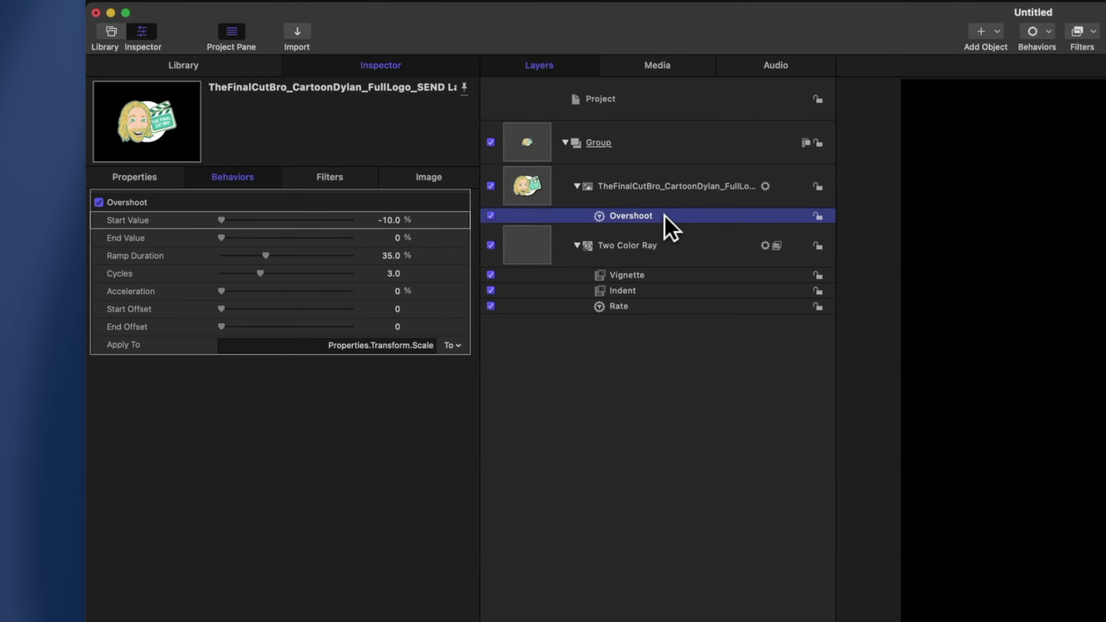
left_click(385, 223)
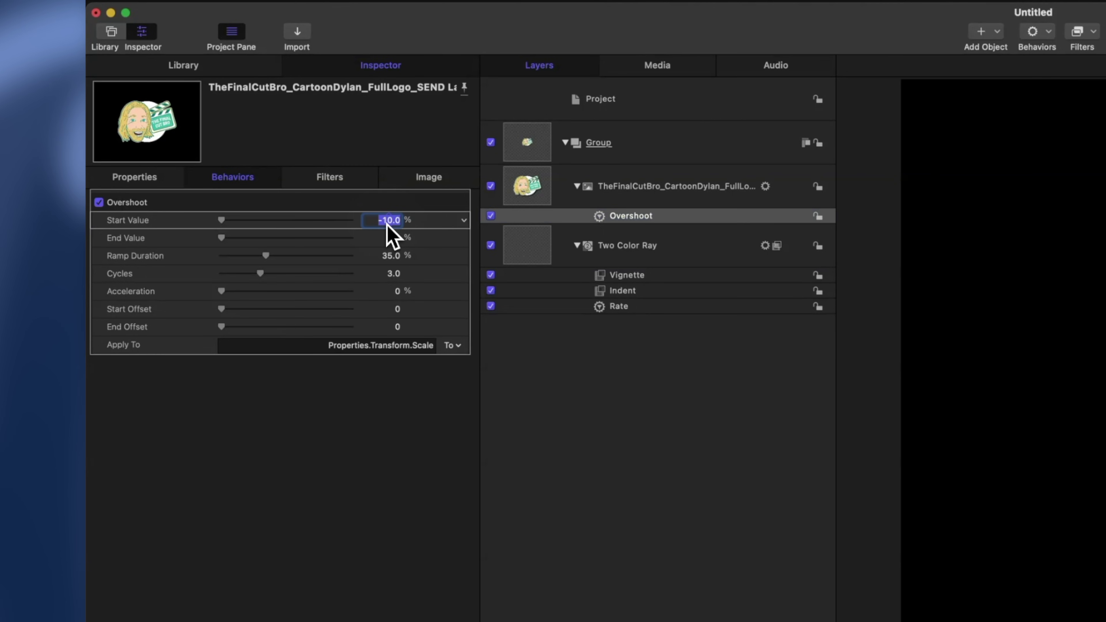
type("-10")
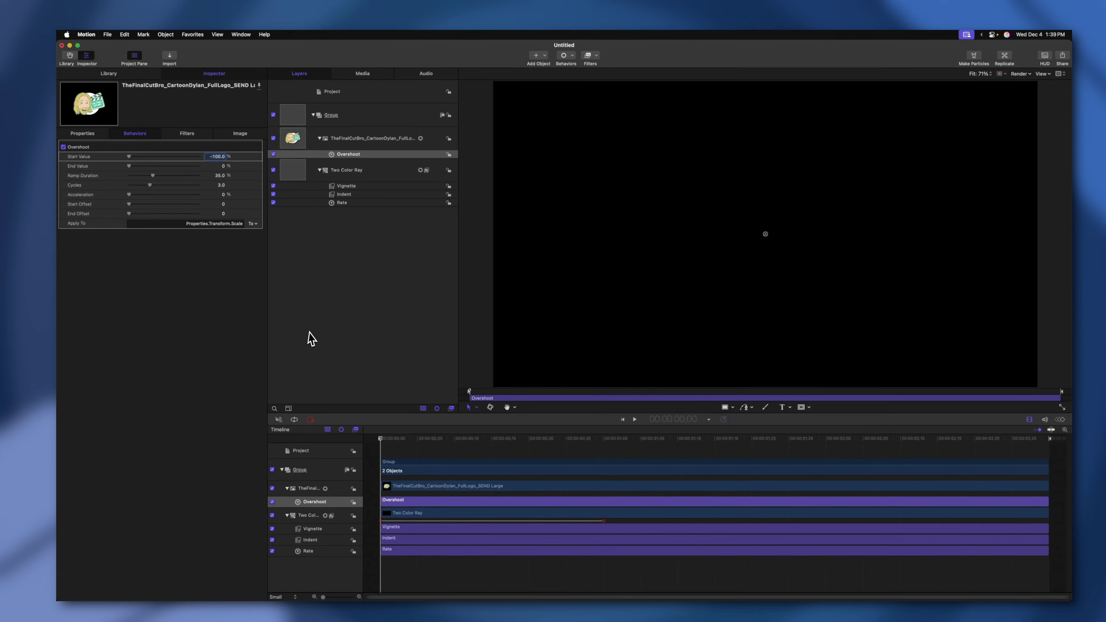
left_click_drag(403, 433, 369, 416)
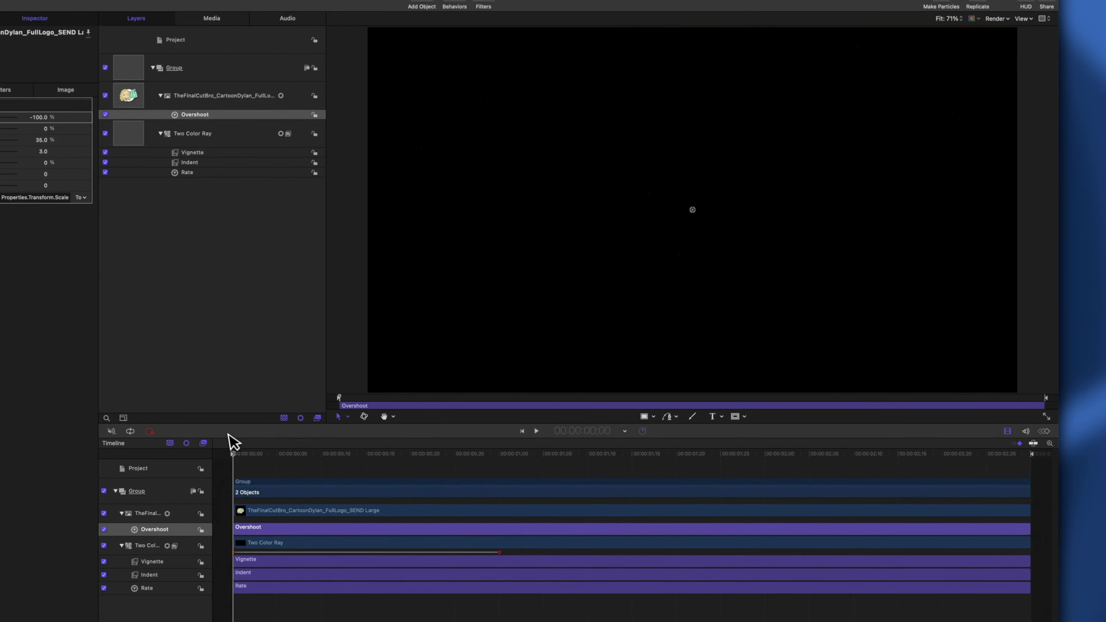
left_click_drag(198, 429, 817, 443)
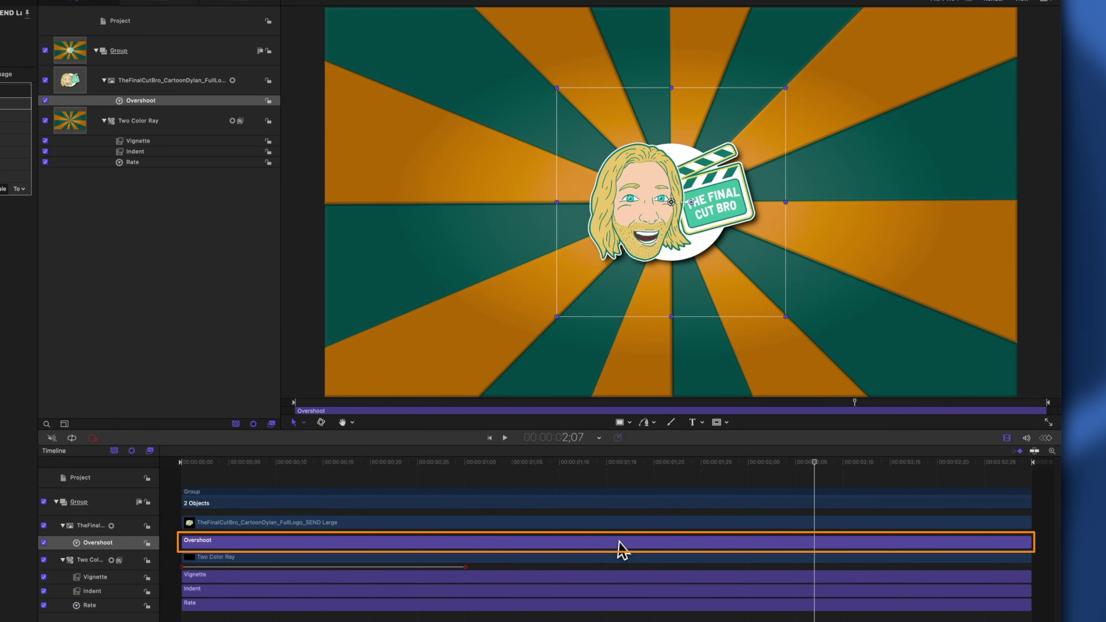
Step: Shorten the Overshoot behavior in the timeline so it ends at the one-second mark
left_click_drag(814, 475, 463, 477)
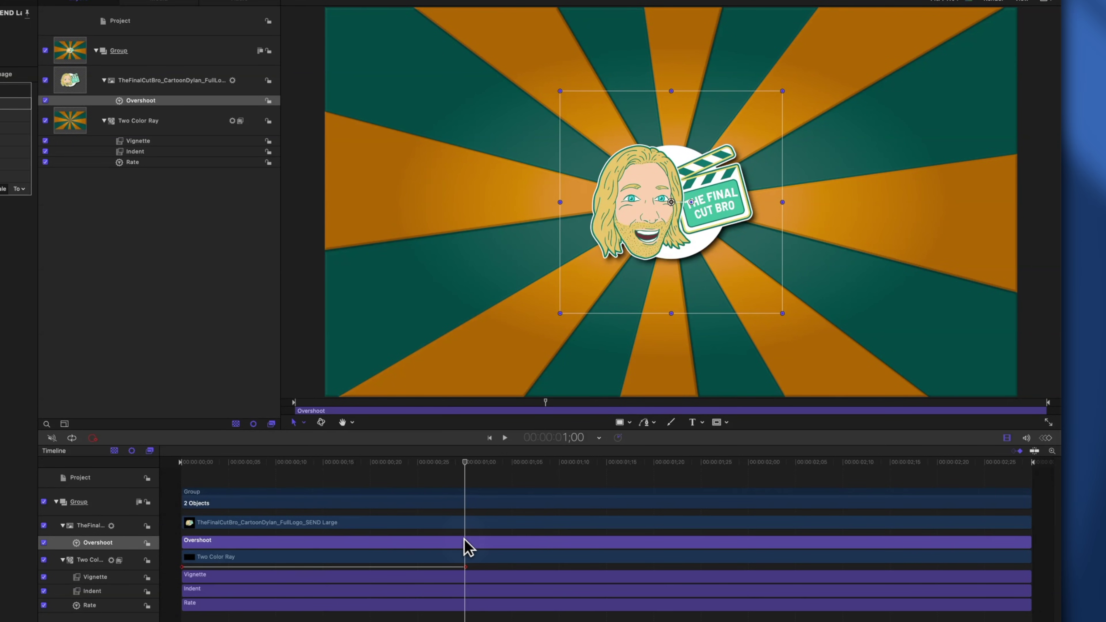
key("o")
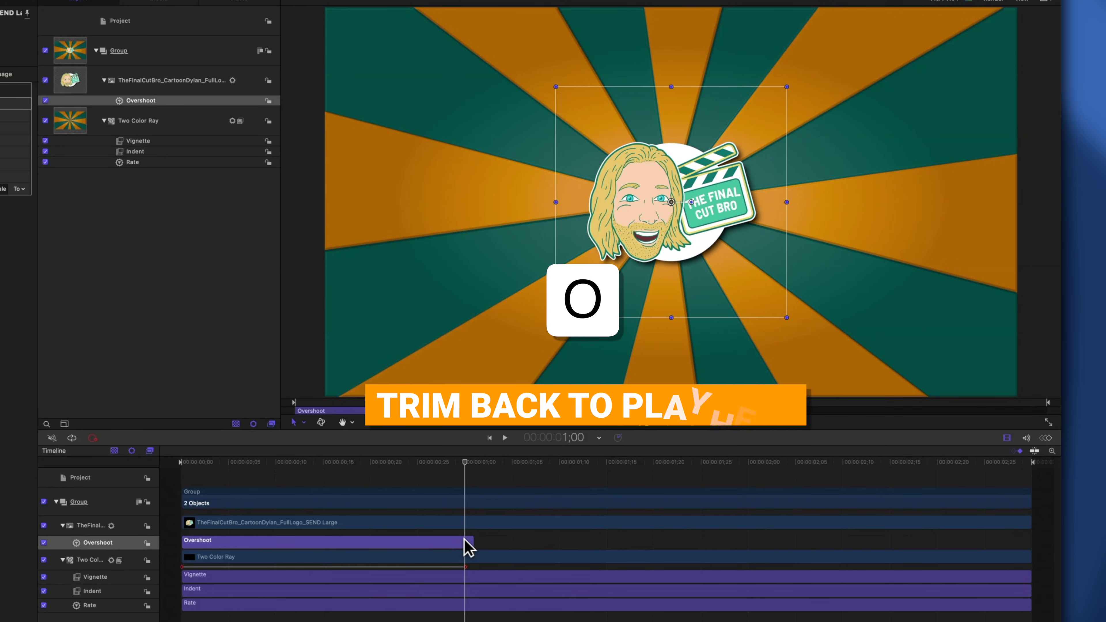
key("super+z")
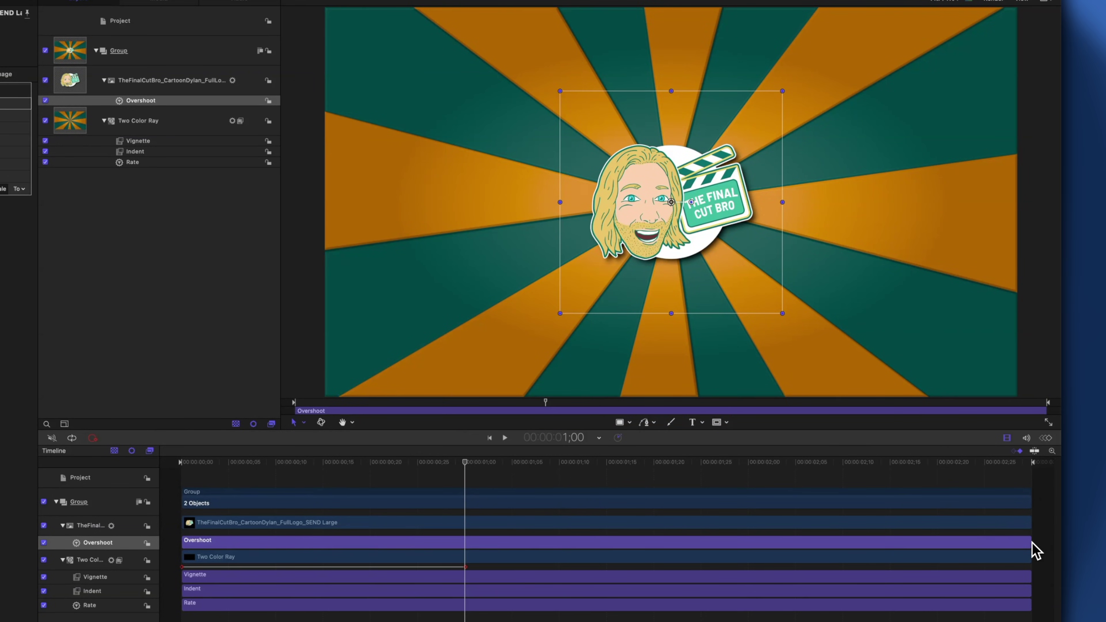
left_click_drag(1032, 542, 465, 543)
Step: Play the logo animation from the start and examine its scale curve in the Keyframe Editor
left_click(436, 461)
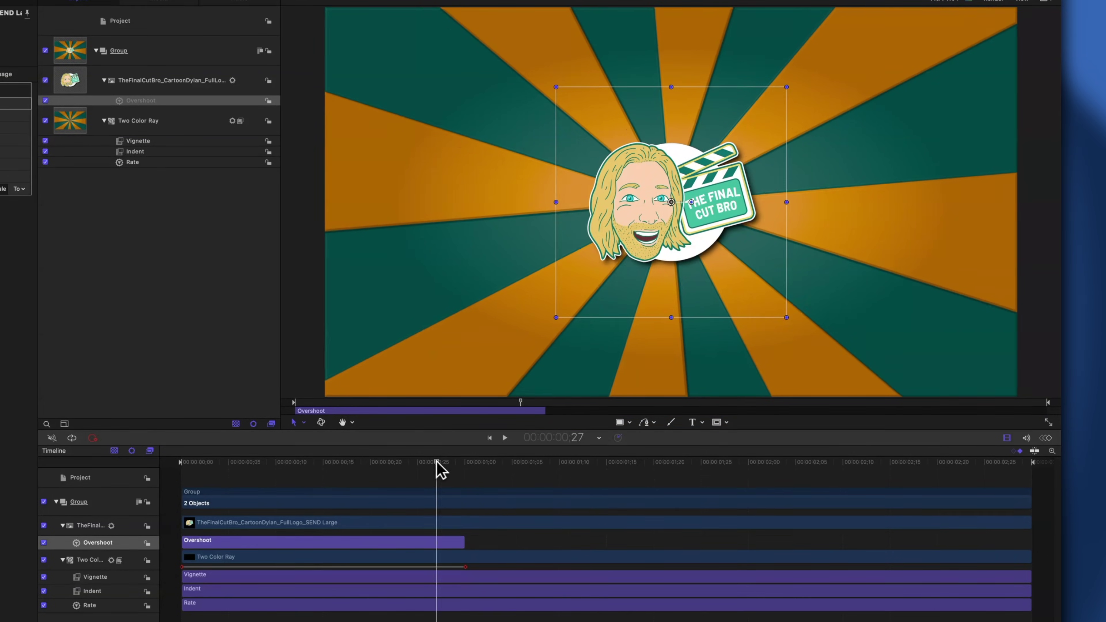
key("Home")
key("space")
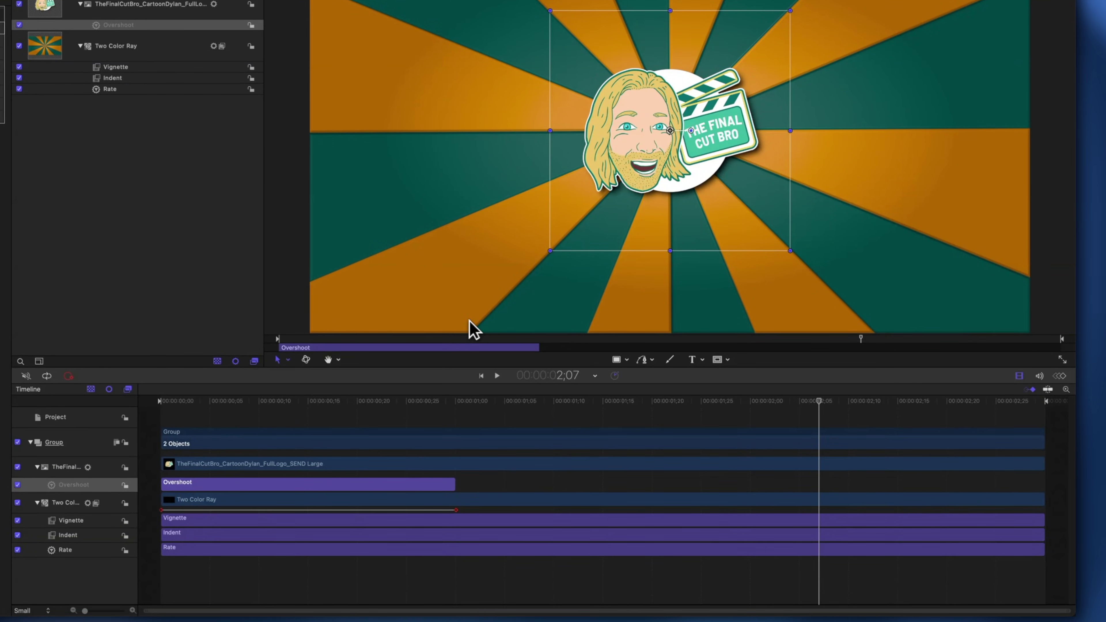
left_click(1064, 379)
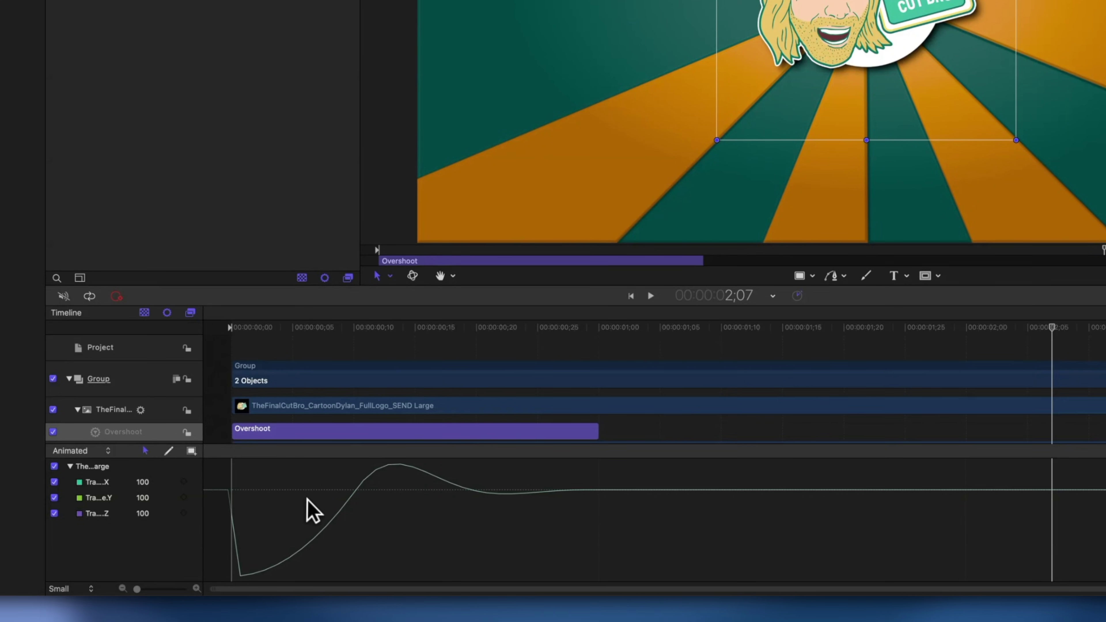
key("space")
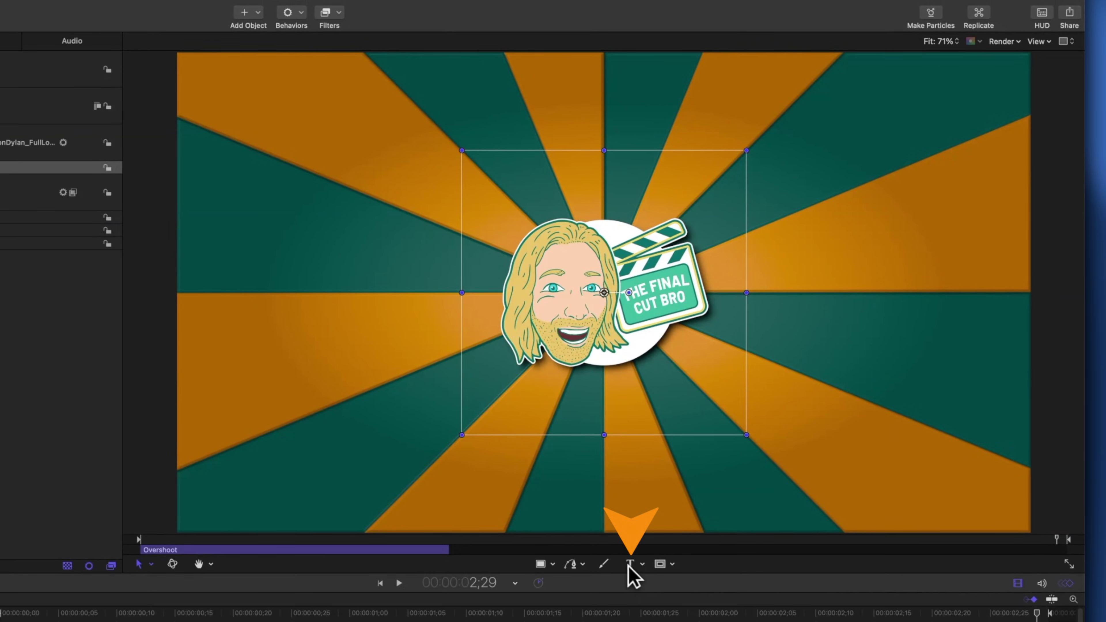
Step: Add a text layer reading "SUBSCRIBE!" below the logo and show its format settings
left_click(630, 565)
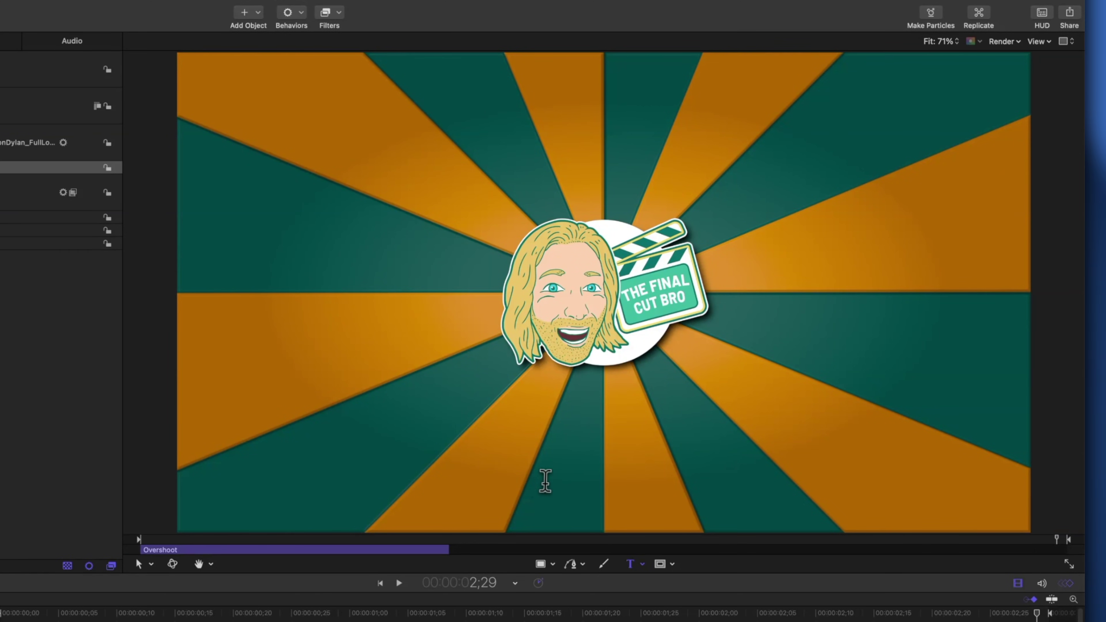
left_click(563, 495)
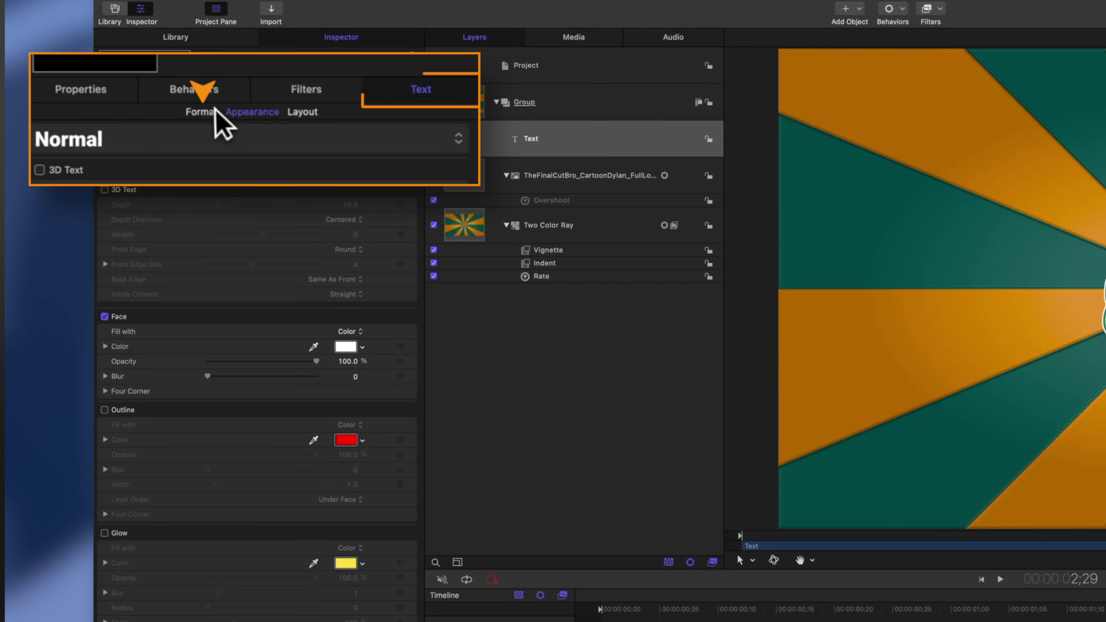
left_click(208, 114)
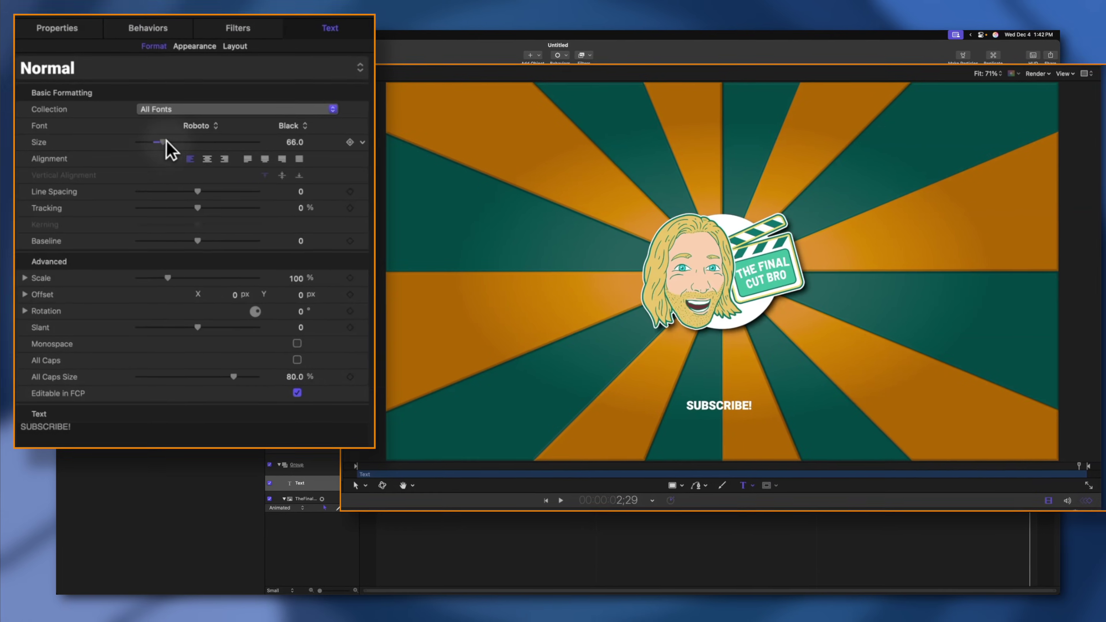
Step: Set the SUBSCRIBE! text to size 288 with centered alignment, undoing a trial tracking change
left_click_drag(223, 234, 336, 235)
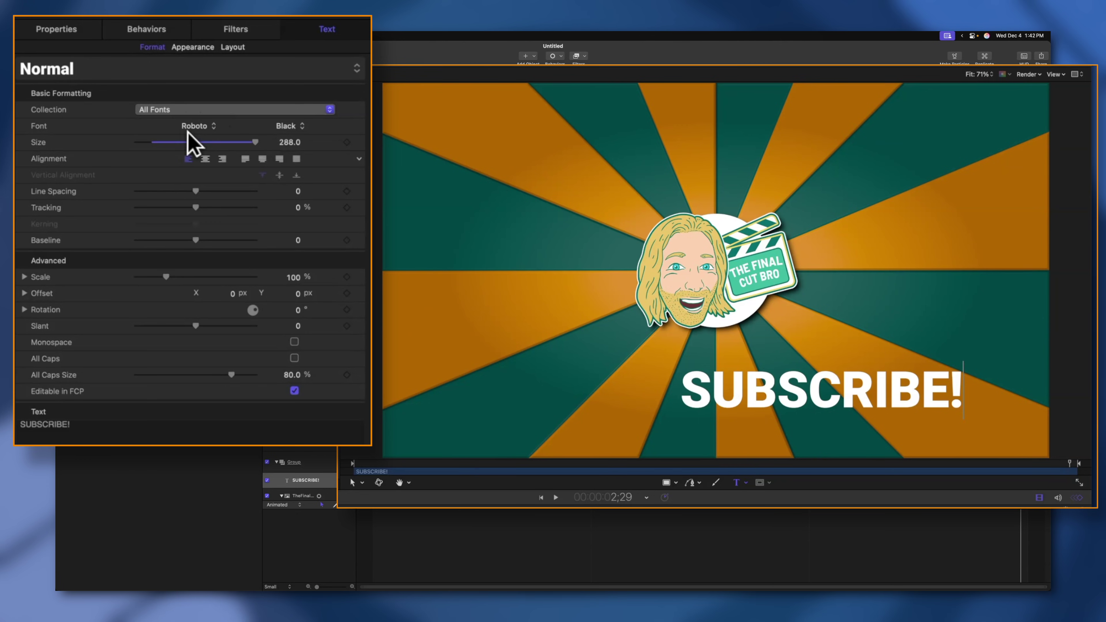
left_click(205, 159)
left_click_drag(196, 207, 235, 217)
key("super+z")
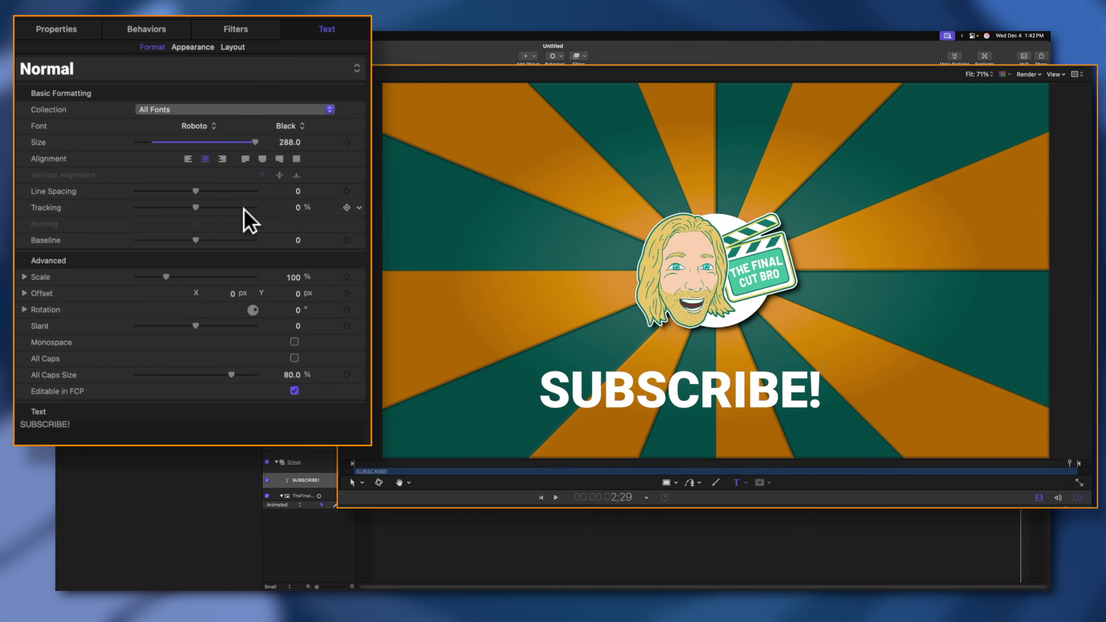